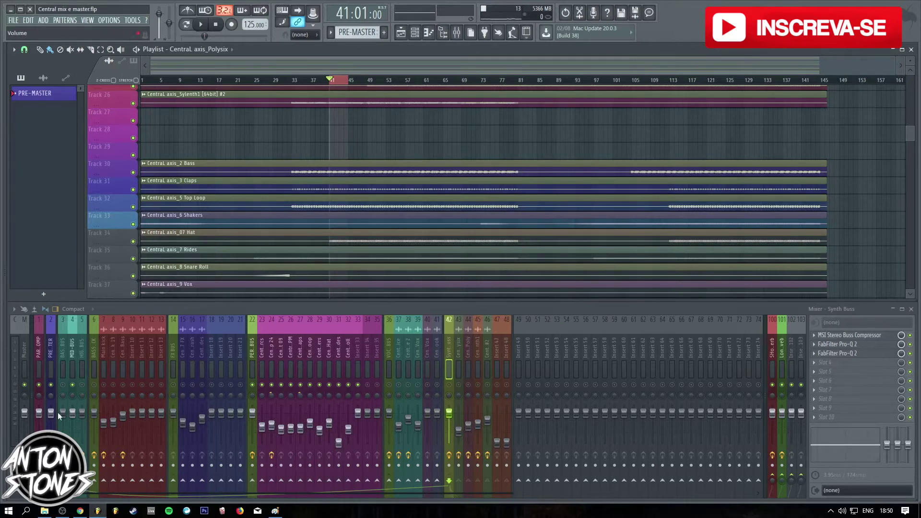
pyautogui.click(45, 512)
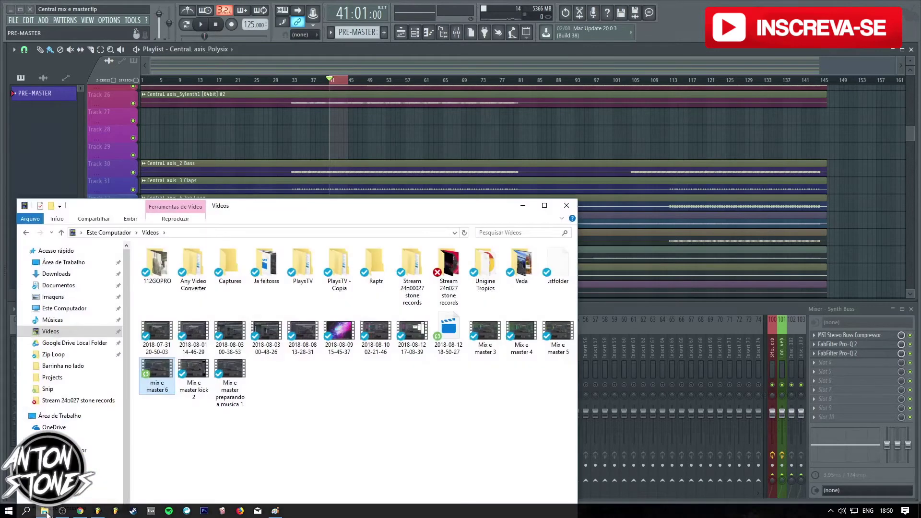
pyautogui.click(45, 512)
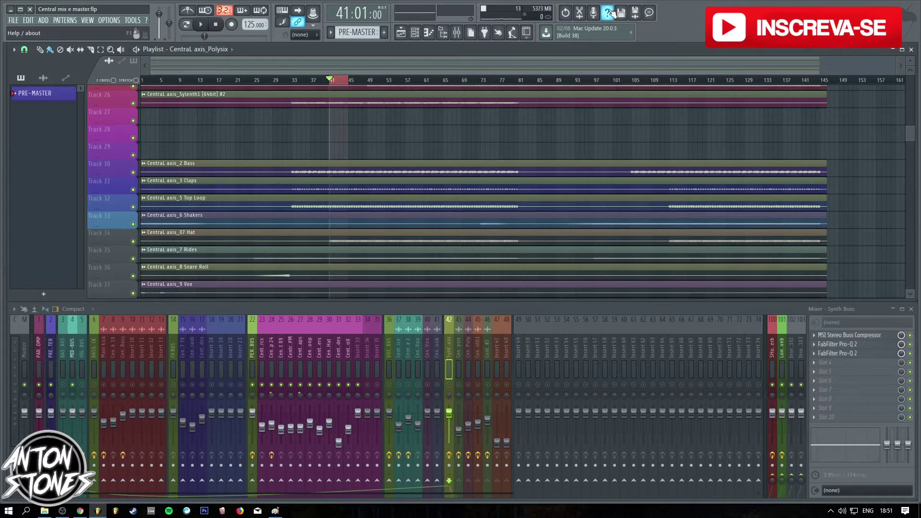
# Play the looped section starting at bar 41 and look over the percussion clips in the playlist
pyautogui.press('space')
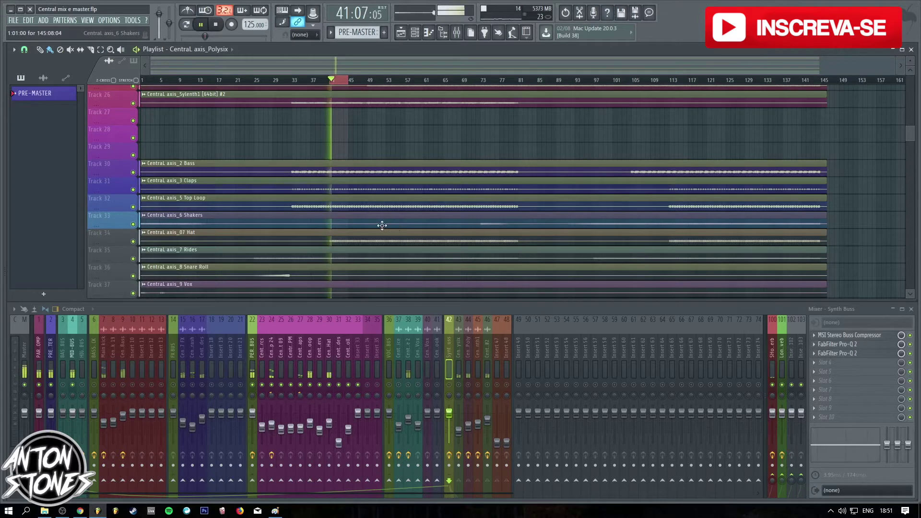
pyautogui.scroll(-7, 370, 232)
pyautogui.scroll(3, 355, 230)
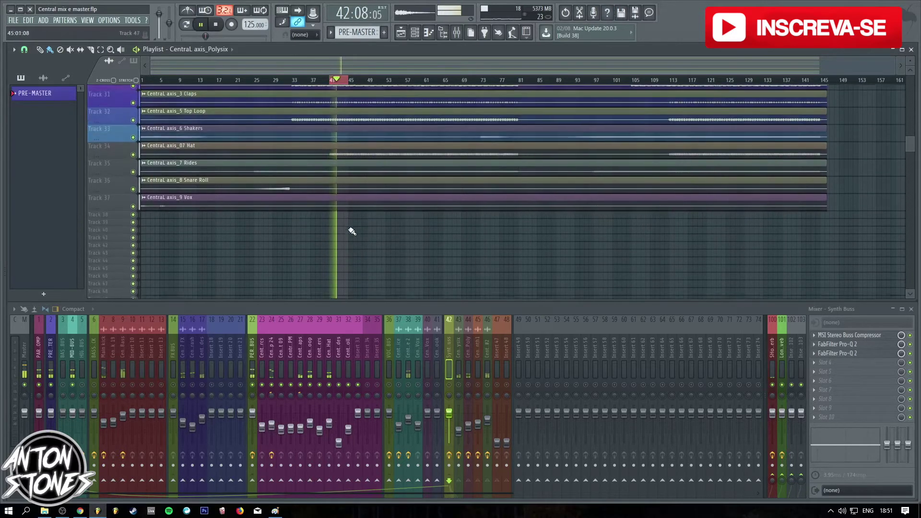
pyautogui.scroll(3, 340, 232)
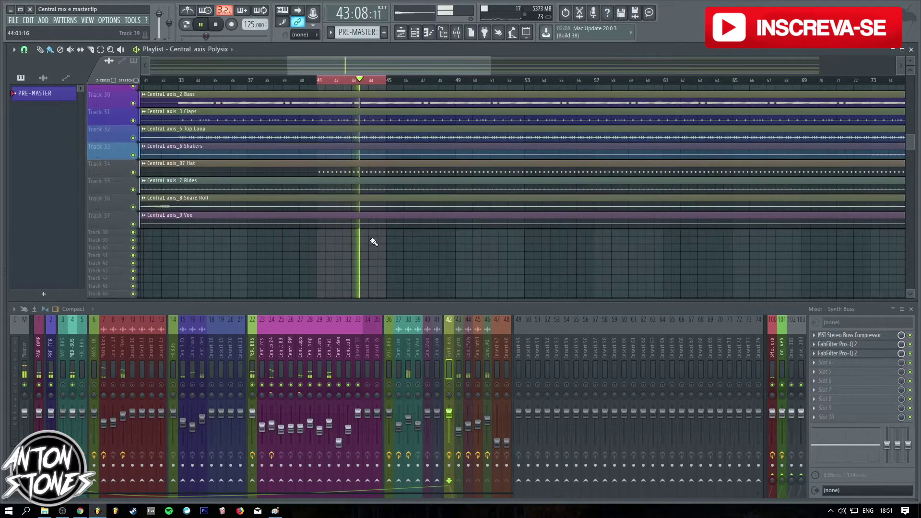
pyautogui.moveTo(383, 218); pyautogui.dragTo(333, 249)
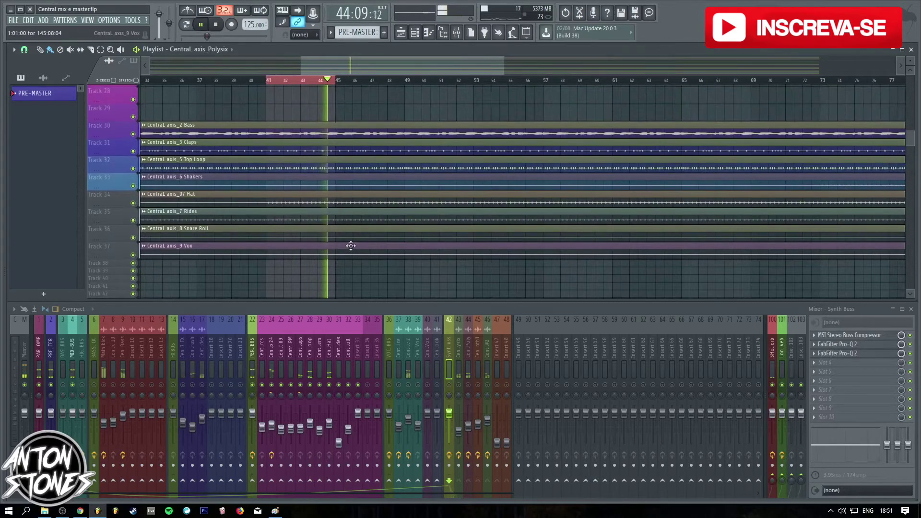
pyautogui.press('space')
# During loop playback, insert FabFilter Pro-Q 2 in the first effect slot of the Claps mixer track
pyautogui.click(331, 347)
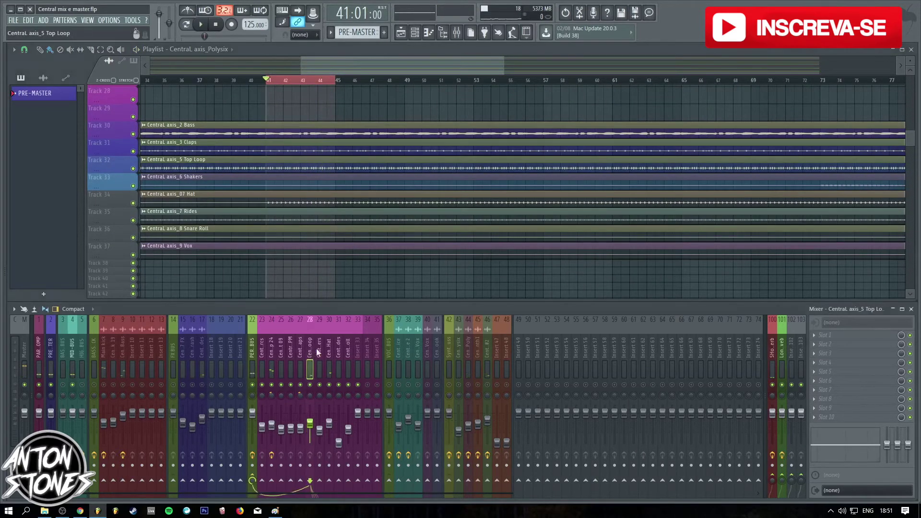
pyautogui.press('space')
pyautogui.click(312, 348)
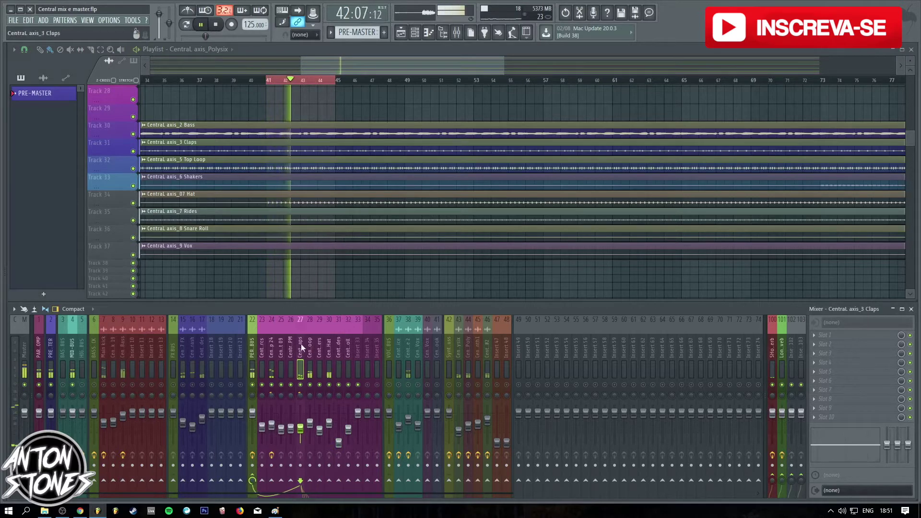
pyautogui.click(272, 346)
pyautogui.click(301, 348)
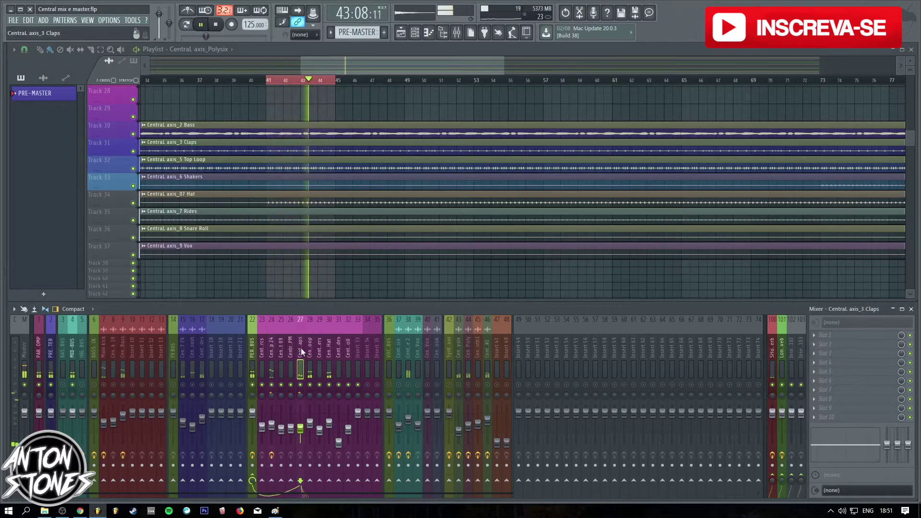
pyautogui.click(812, 338)
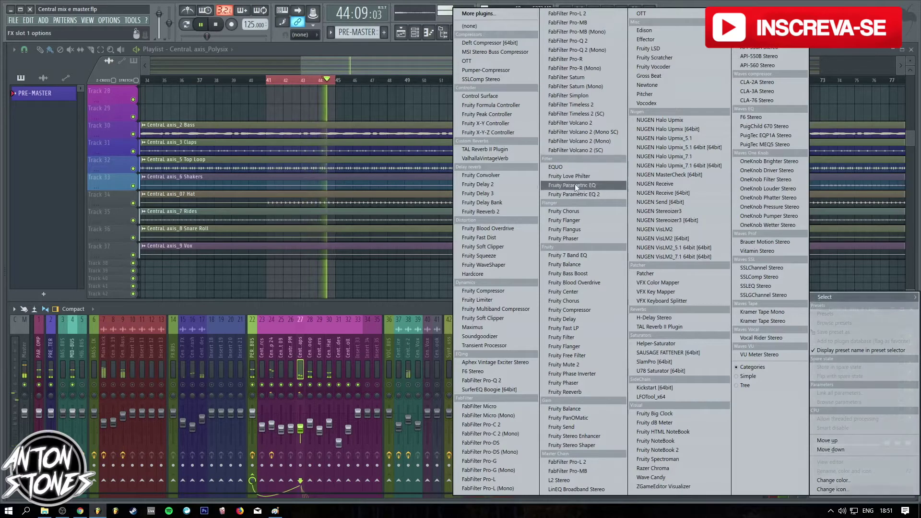
pyautogui.click(590, 41)
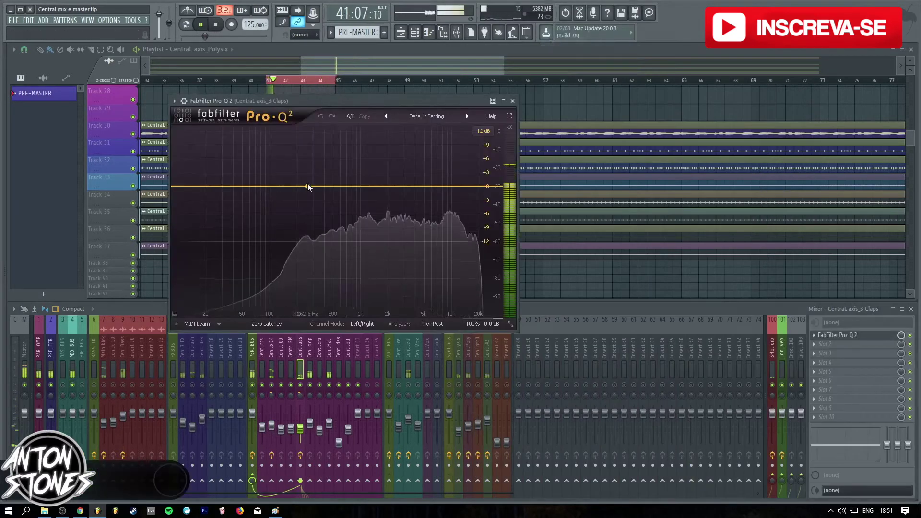
# Add a 96 dB/oct low cut at about 2911 Hz to the Claps equalizer, stop playback and close the plugin
pyautogui.click(300, 187)
pyautogui.rightClick(300, 186)
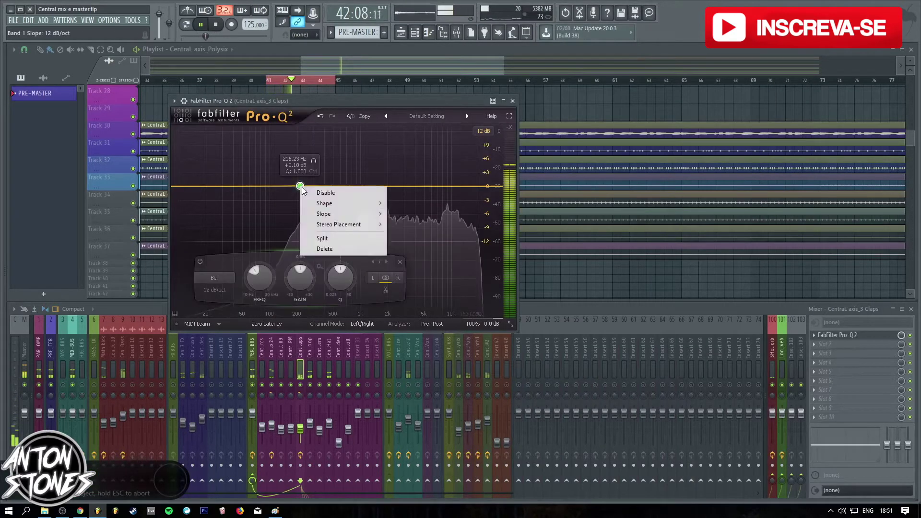
pyautogui.moveTo(366, 204)
pyautogui.click(416, 224)
pyautogui.scroll(7, 301, 186)
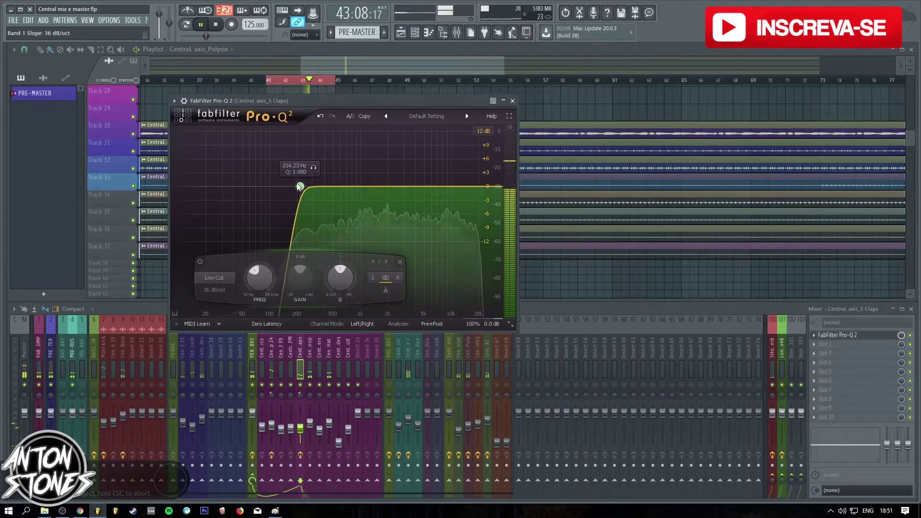
pyautogui.moveTo(300, 186); pyautogui.dragTo(403, 187)
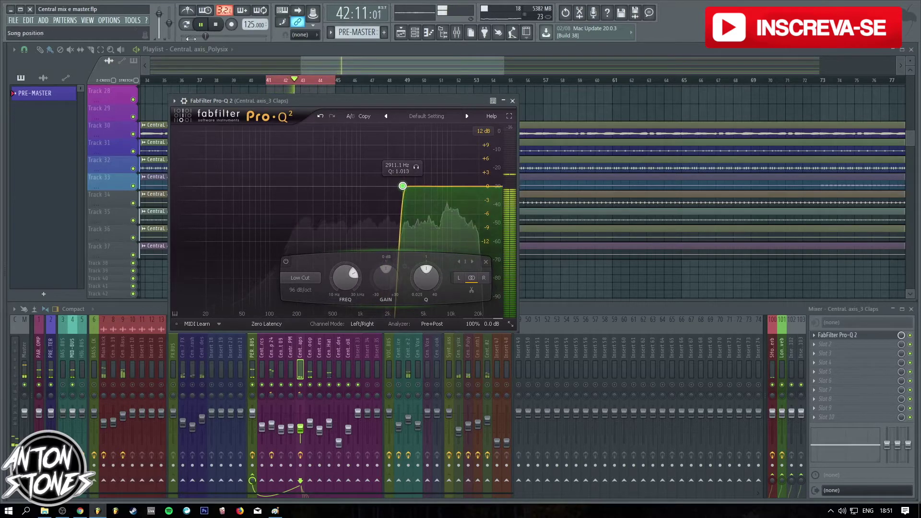
pyautogui.click(215, 25)
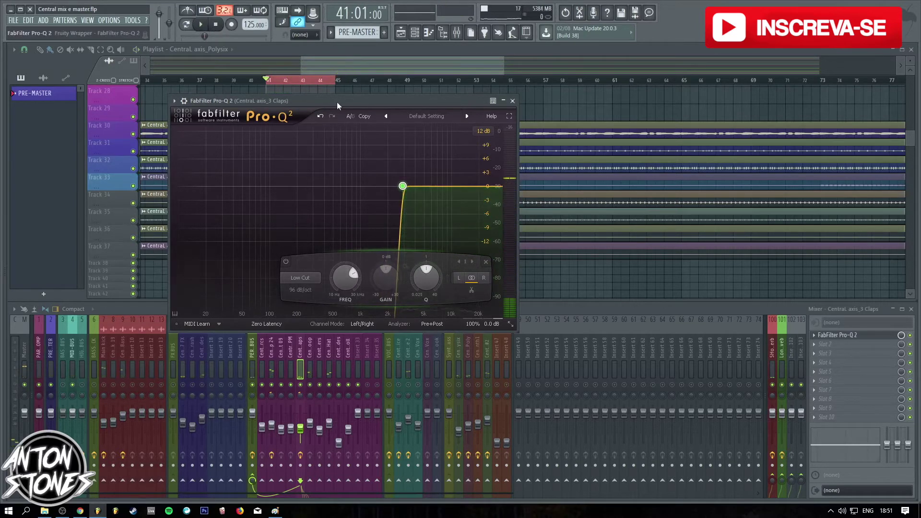
pyautogui.moveTo(337, 102); pyautogui.dragTo(321, 109)
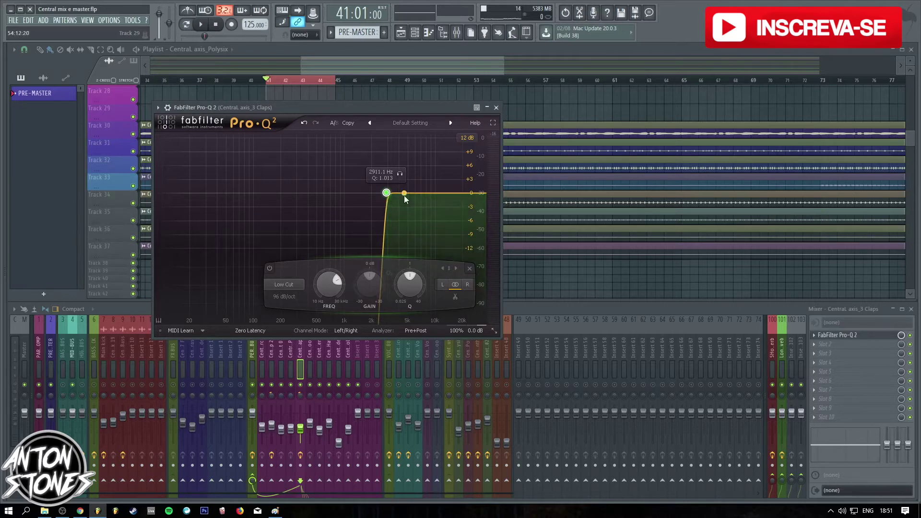
pyautogui.click(497, 107)
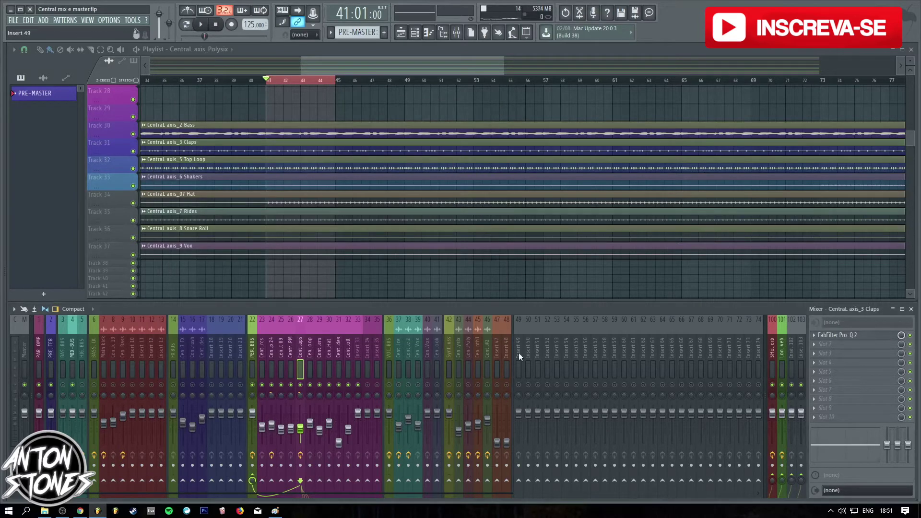
# Solo the Top Loop mixer track during playback and insert FabFilter Pro-Q 2 in its first effect slot
pyautogui.click(308, 351)
pyautogui.press('space')
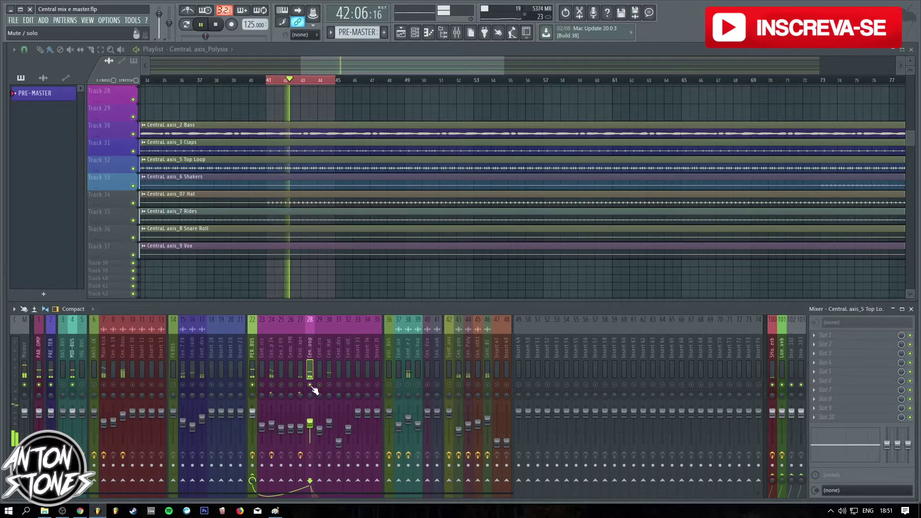
pyautogui.click(826, 336)
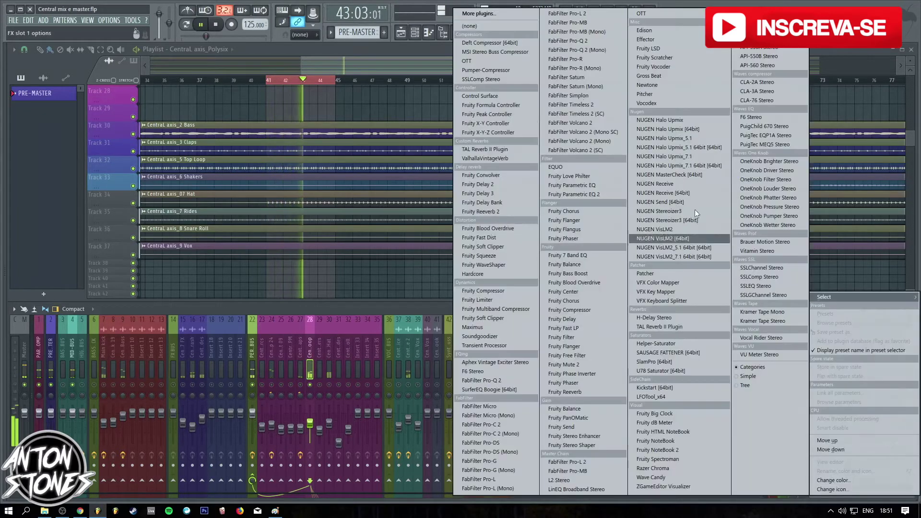
pyautogui.click(586, 41)
pyautogui.moveTo(203, 118); pyautogui.dragTo(364, 118)
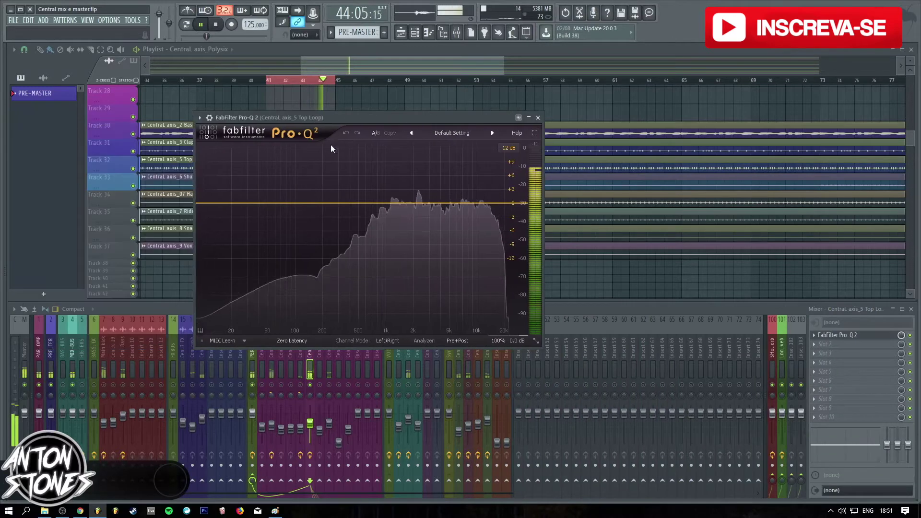
# Add a low cut band at about 482 Hz to the Top Loop equalizer
pyautogui.rightClick(336, 206)
pyautogui.moveTo(379, 218)
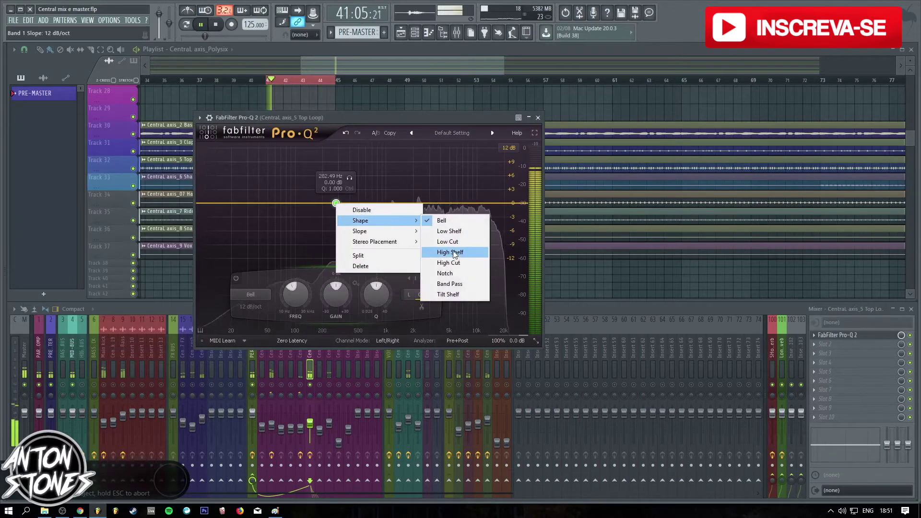
pyautogui.click(442, 243)
pyautogui.moveTo(337, 204); pyautogui.dragTo(357, 203)
# Add a narrow bell cut of -30 dB at about 4908 Hz with Q 40 to the Top Loop, then stop playback and close the equalizer
pyautogui.moveTo(478, 207); pyautogui.dragTo(447, 131)
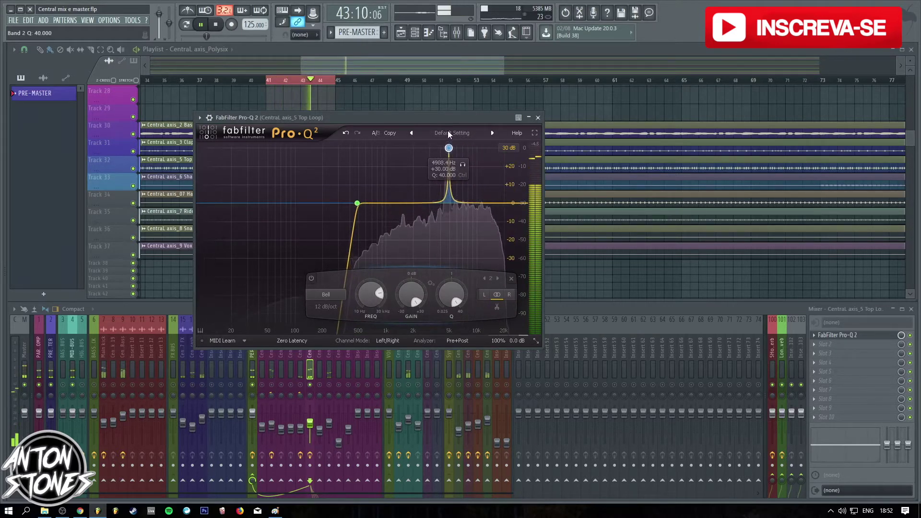
pyautogui.moveTo(411, 295); pyautogui.dragTo(425, 437)
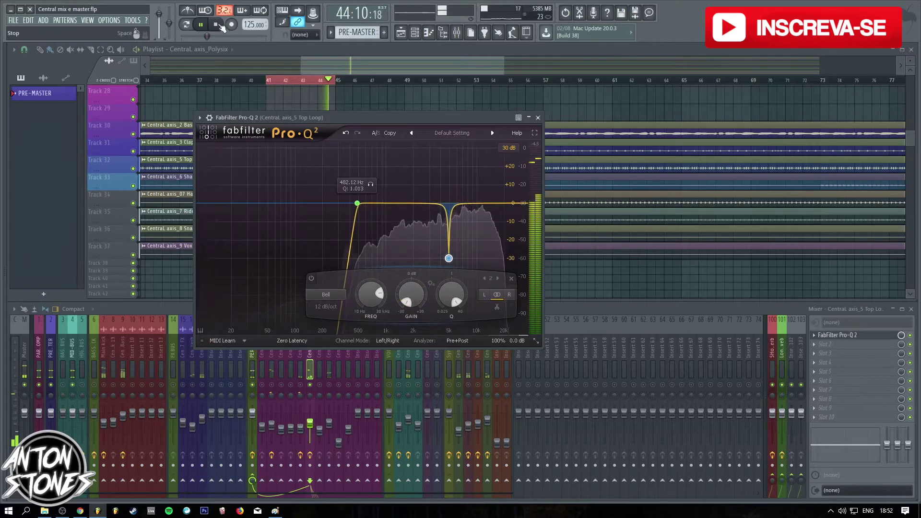
pyautogui.press('space')
pyautogui.click(538, 117)
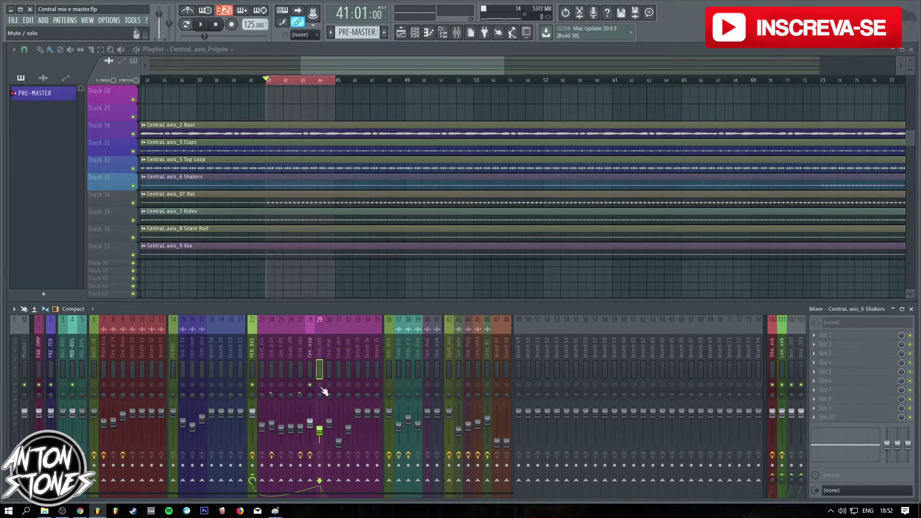
# Solo the Hat mixer track during playback and insert FabFilter Pro-Q 2 in its first effect slot
pyautogui.press('space')
pyautogui.press('space')
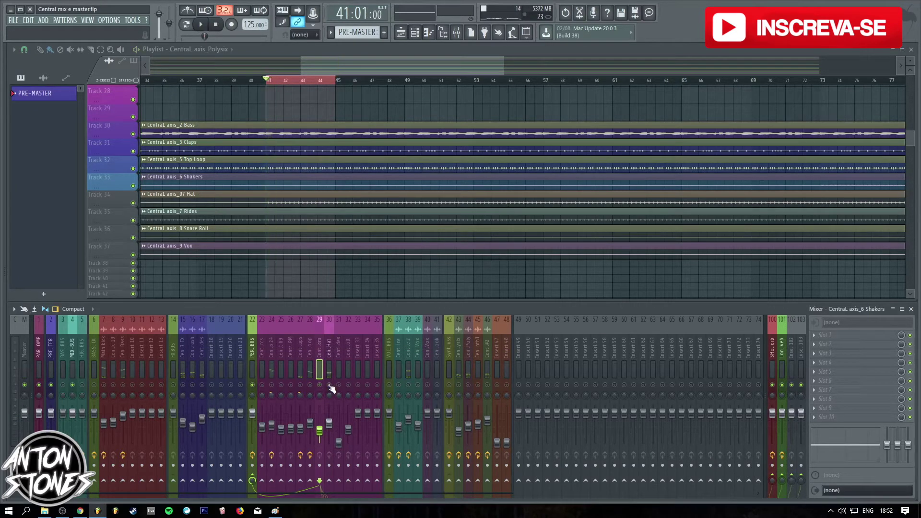
pyautogui.click(331, 349)
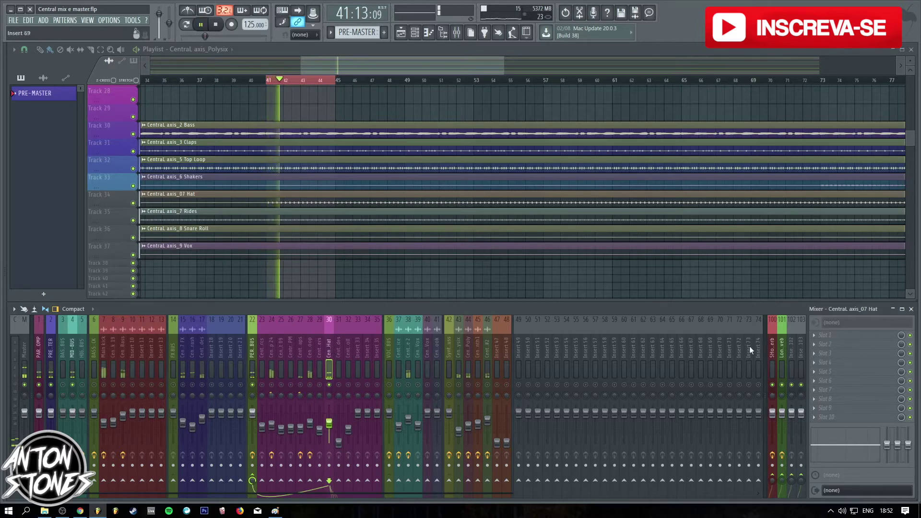
pyautogui.click(826, 336)
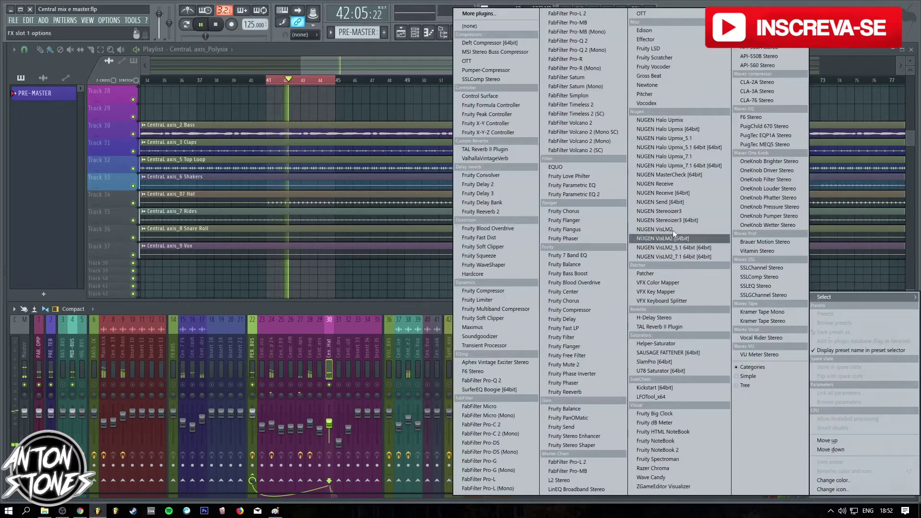
pyautogui.click(578, 40)
pyautogui.moveTo(269, 159); pyautogui.dragTo(317, 153)
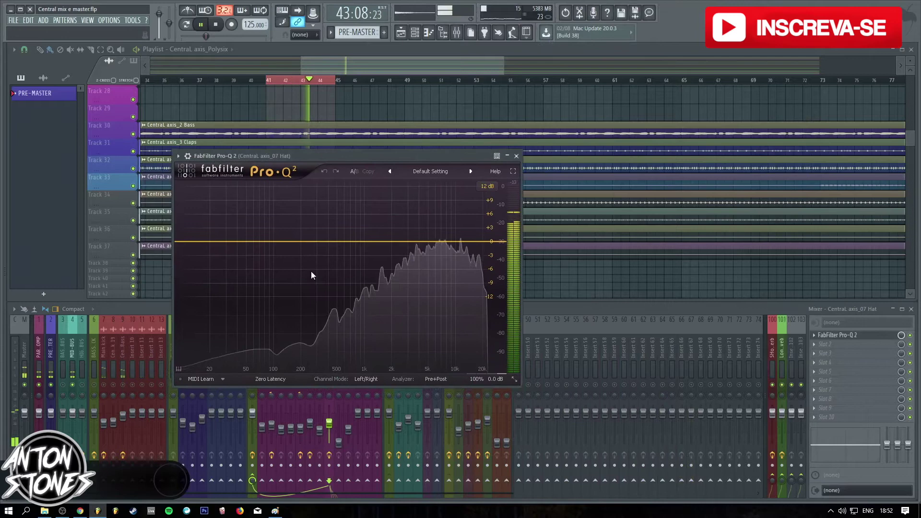
# Shape the Hat with a 96 dB/oct low cut at about 793 Hz and a wide 3.91 dB boost at about 15010 Hz, Q 0.373
pyautogui.rightClick(325, 243)
pyautogui.moveTo(364, 266)
pyautogui.click(454, 282)
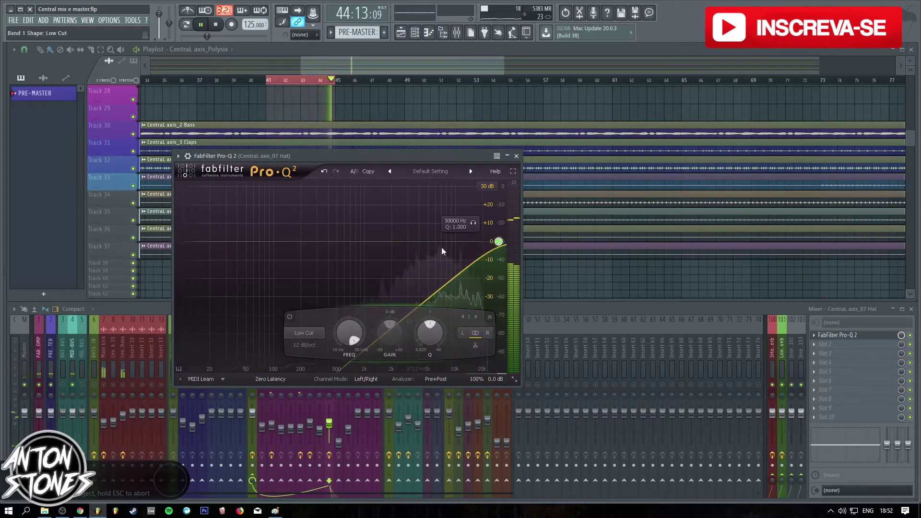
pyautogui.moveTo(499, 242); pyautogui.dragTo(354, 243)
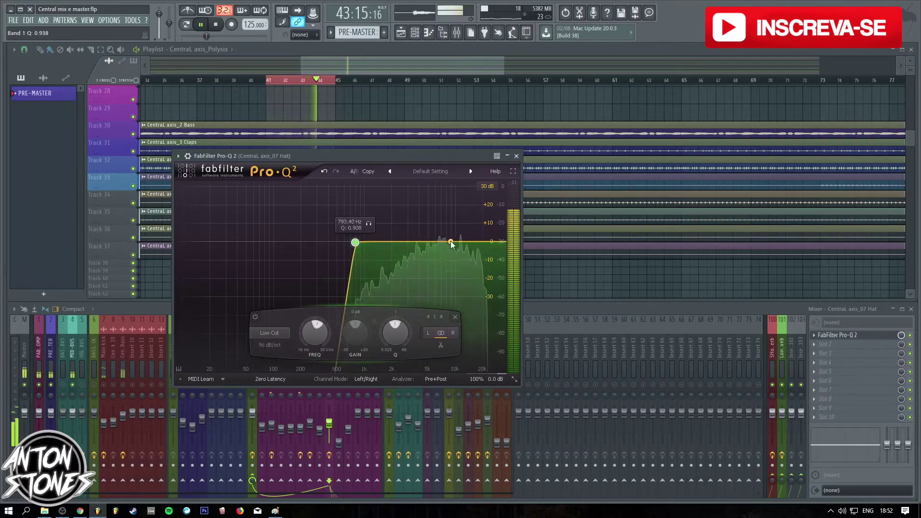
pyautogui.moveTo(456, 242)
pyautogui.mouseDown()
pyautogui.moveTo(438, 177)
pyautogui.moveTo(442, 223)
pyautogui.moveTo(439, 208)
pyautogui.moveTo(456, 239)
pyautogui.moveTo(472, 237)
pyautogui.mouseUp()
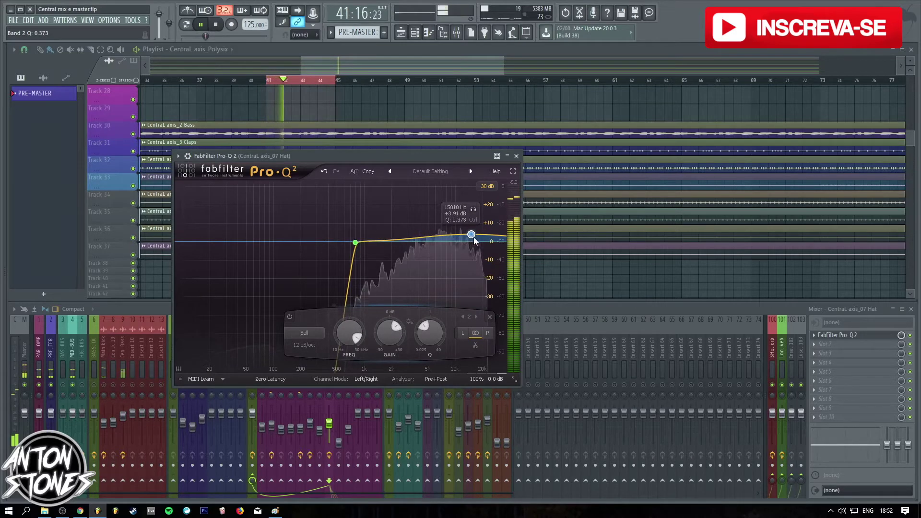
pyautogui.click(516, 156)
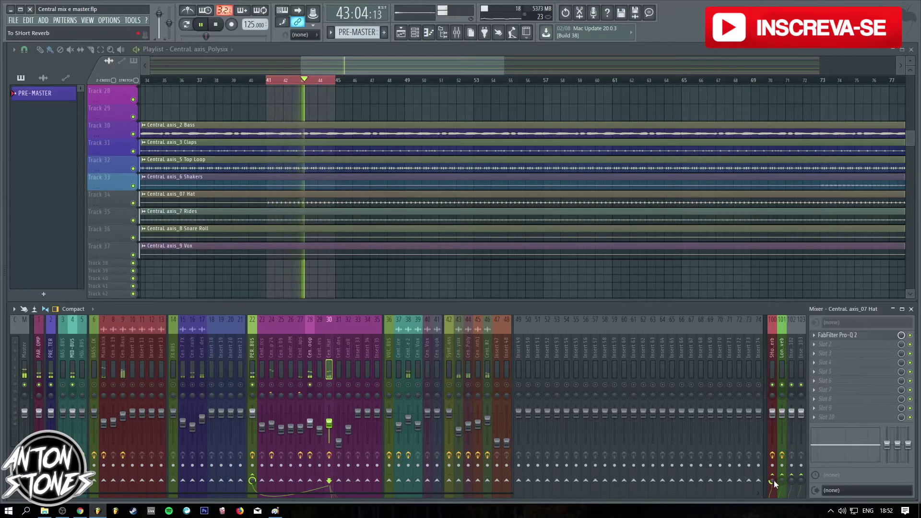
# Listen to the Top Loop and Claps mixer tracks on their own and select the Clap 24 track
pyautogui.click(307, 350)
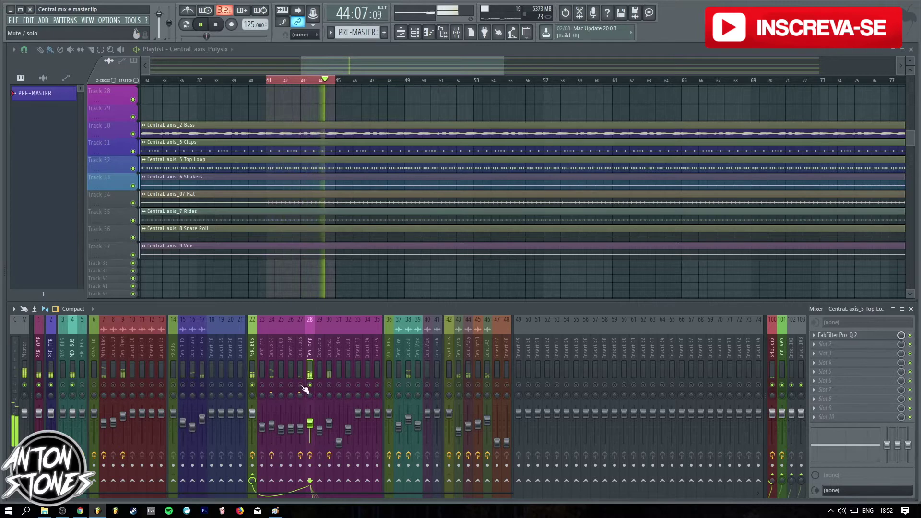
pyautogui.click(300, 355)
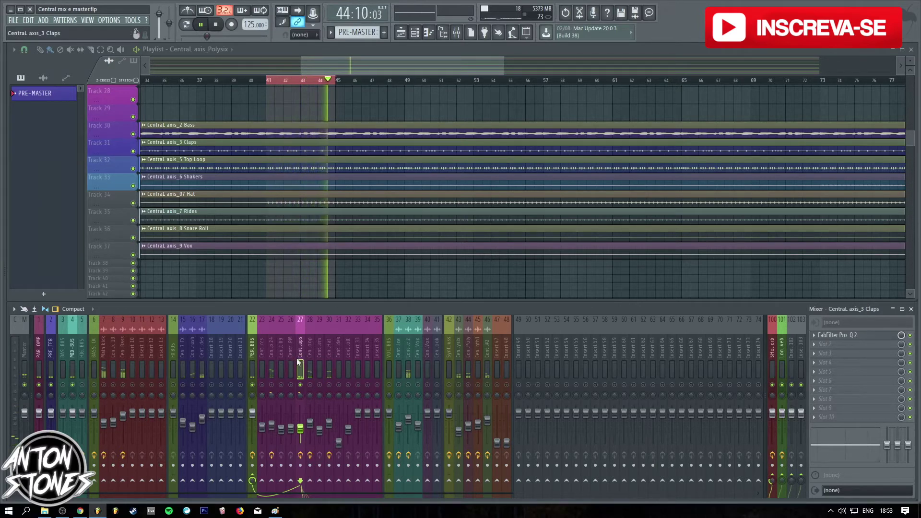
pyautogui.click(267, 353)
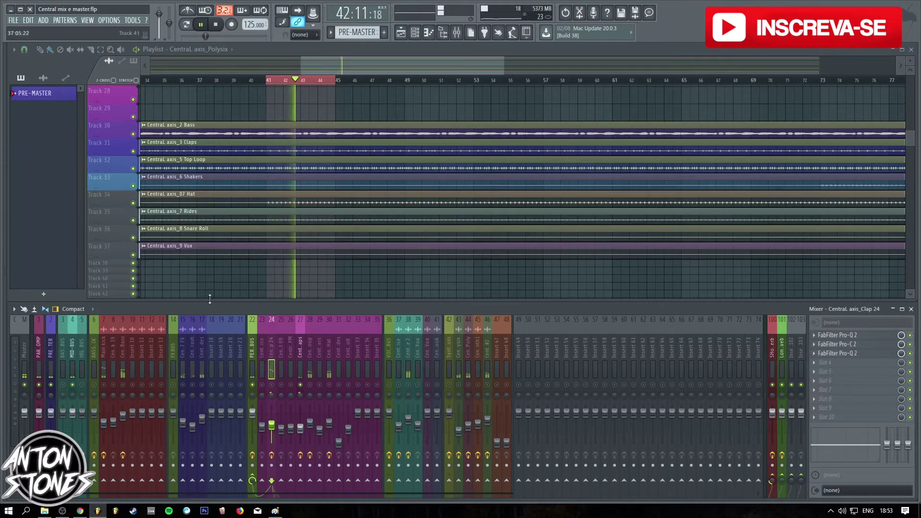
# Unsolo the Clap 24 track, stop playback and insert MSI Stereo Buss Compressor in the second effect slot of PERC-BUS
pyautogui.rightClick(272, 382)
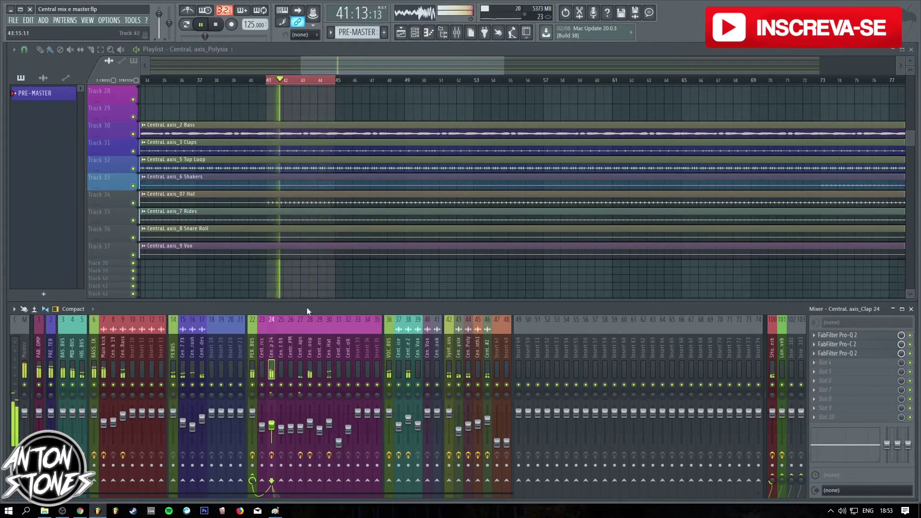
pyautogui.click(250, 351)
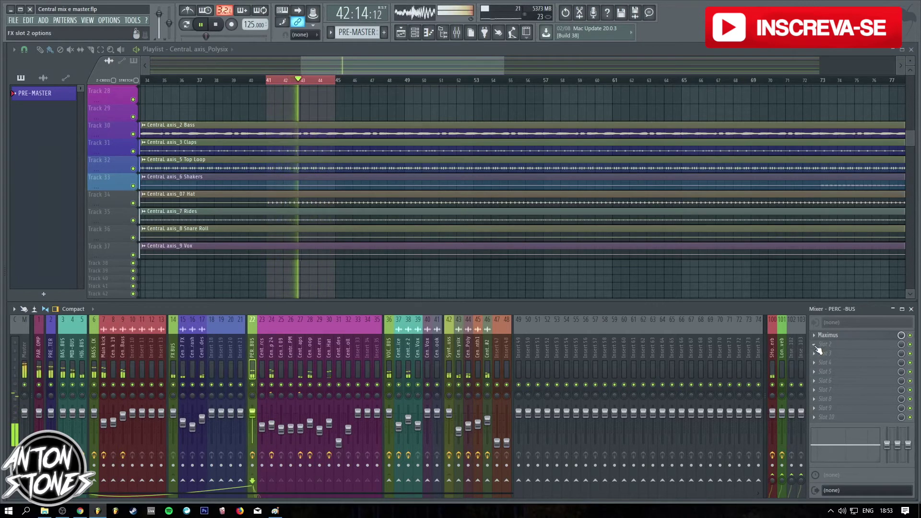
pyautogui.press('space')
pyautogui.click(826, 344)
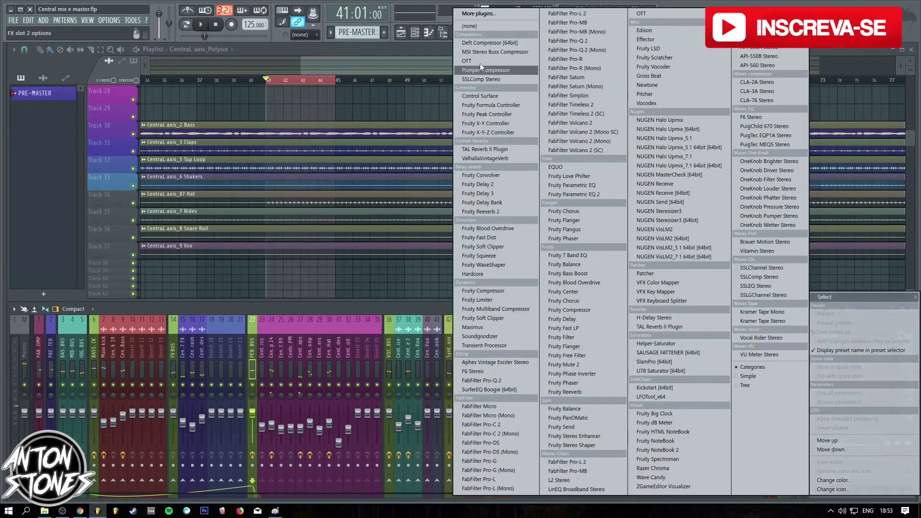
pyautogui.click(494, 52)
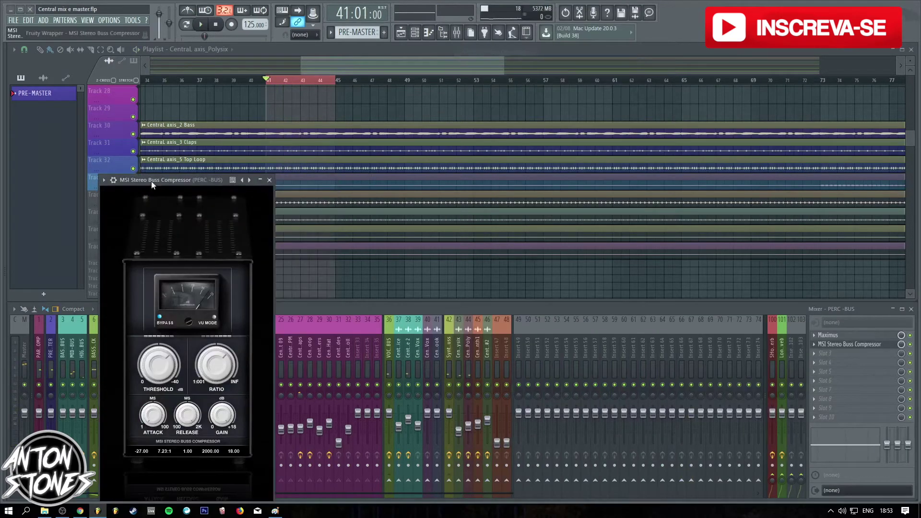
# Load the Super Glue preset in the PERC-BUS compressor and close its window
pyautogui.moveTo(151, 181); pyautogui.dragTo(216, 155)
pyautogui.click(168, 152)
pyautogui.moveTo(227, 181)
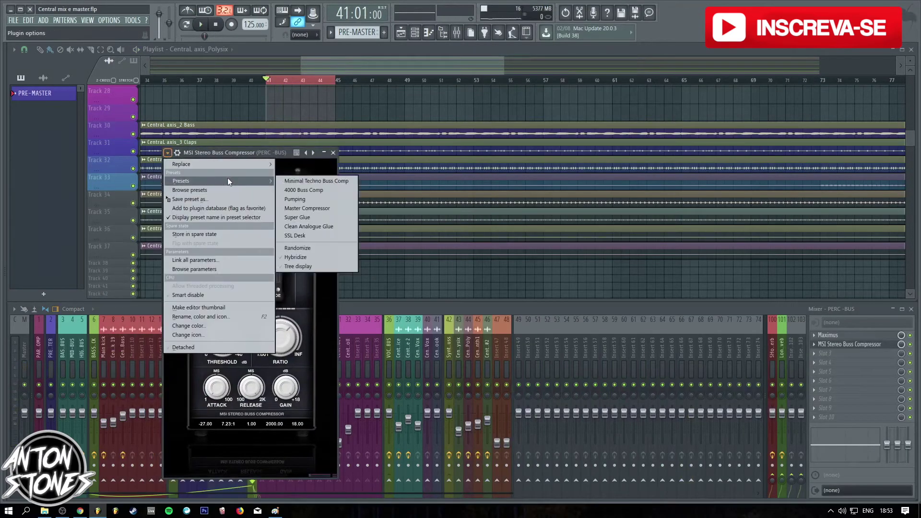
pyautogui.click(309, 218)
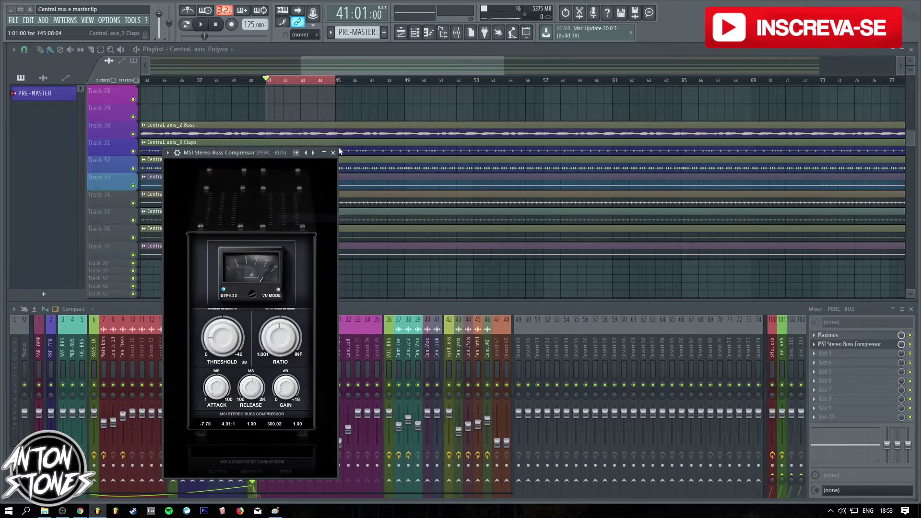
pyautogui.click(333, 153)
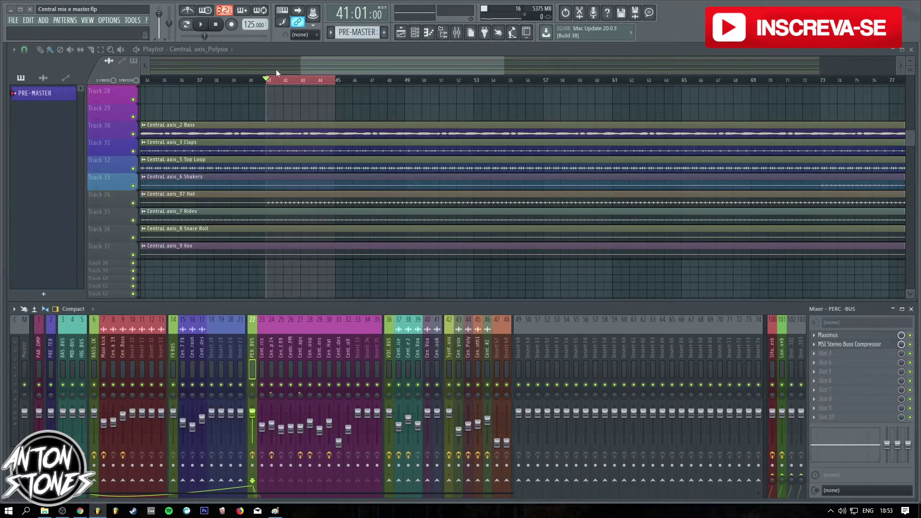
# During playback, set the PERC-BUS level to -1.5 dB, pan the Top Loop 13% right and adjust the Hat's panning
pyautogui.press('space')
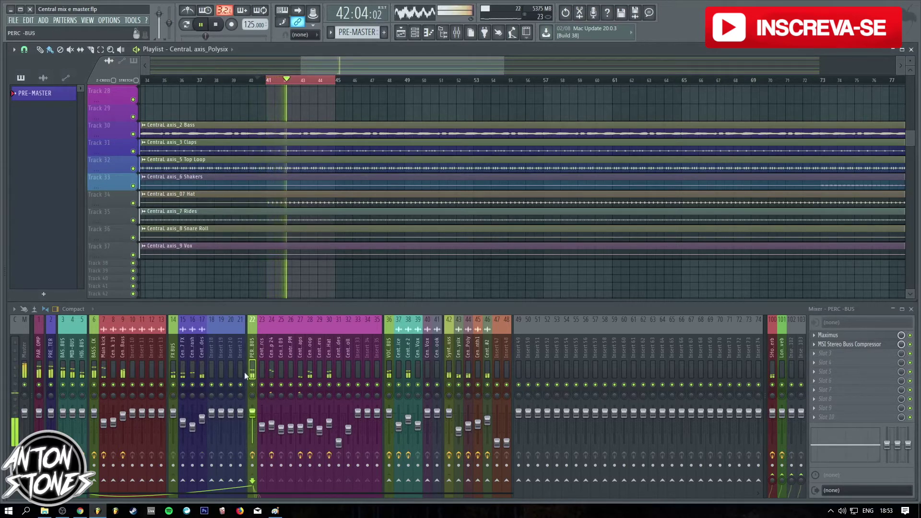
pyautogui.moveTo(253, 417); pyautogui.dragTo(252, 414)
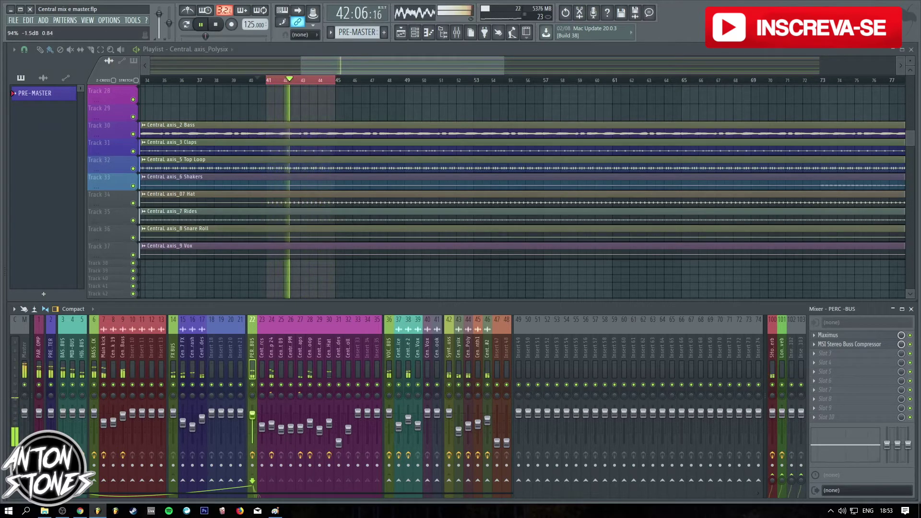
pyautogui.click(307, 397)
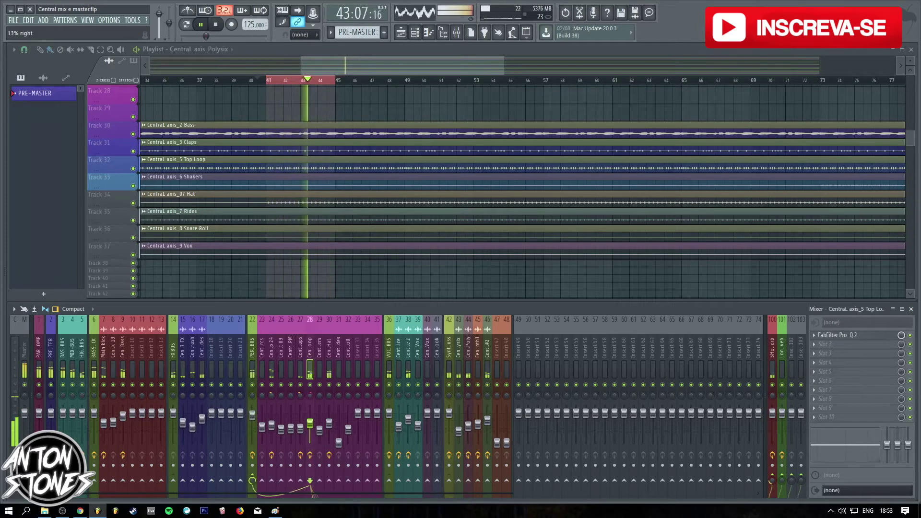
pyautogui.click(330, 396)
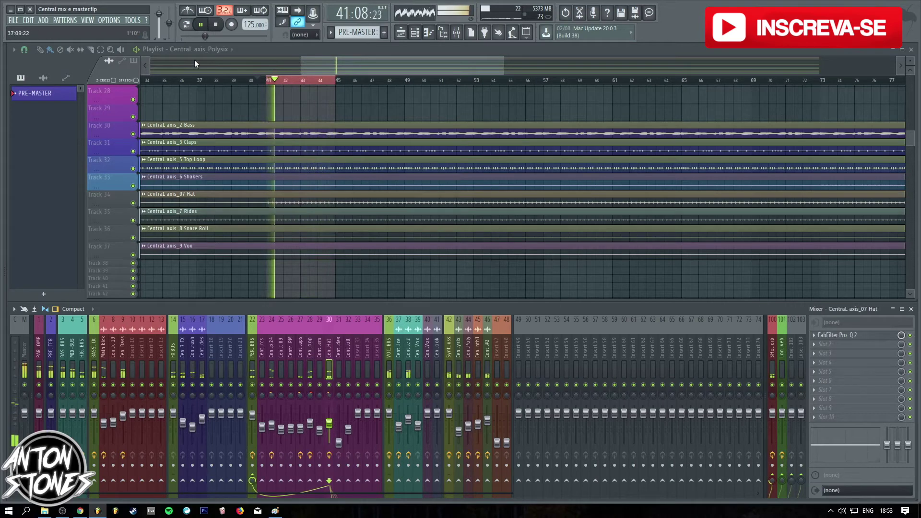
# Continue playback from about bar 56 and adjust the panning of the Add Percs mixer track
pyautogui.scroll(2, 469, 160)
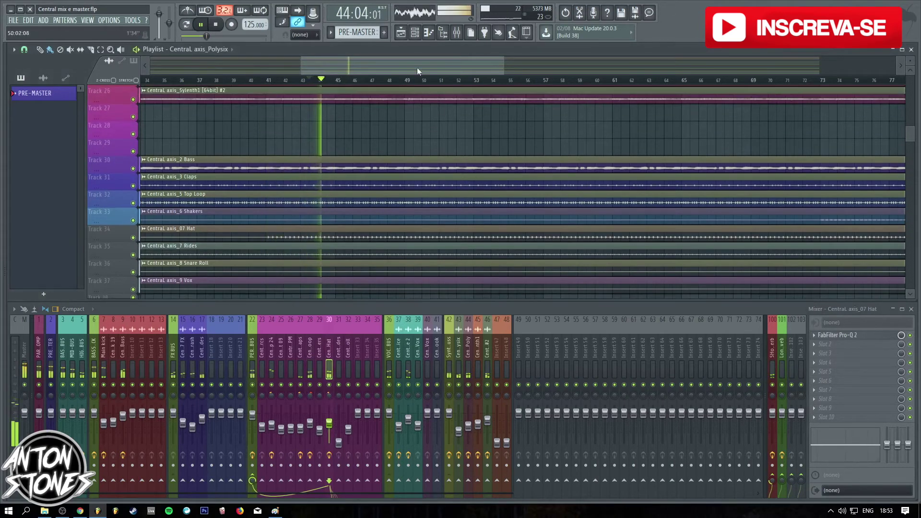
pyautogui.click(465, 81)
pyautogui.moveTo(578, 124); pyautogui.dragTo(444, 134)
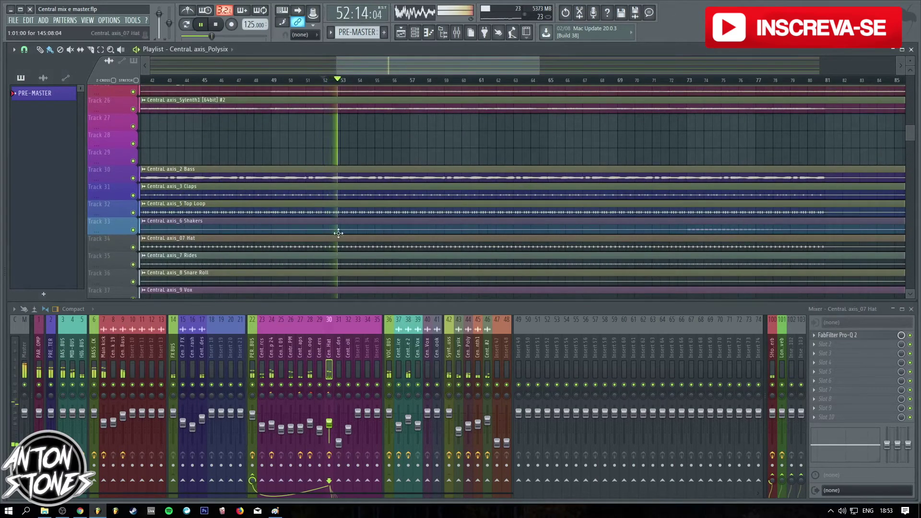
pyautogui.click(408, 82)
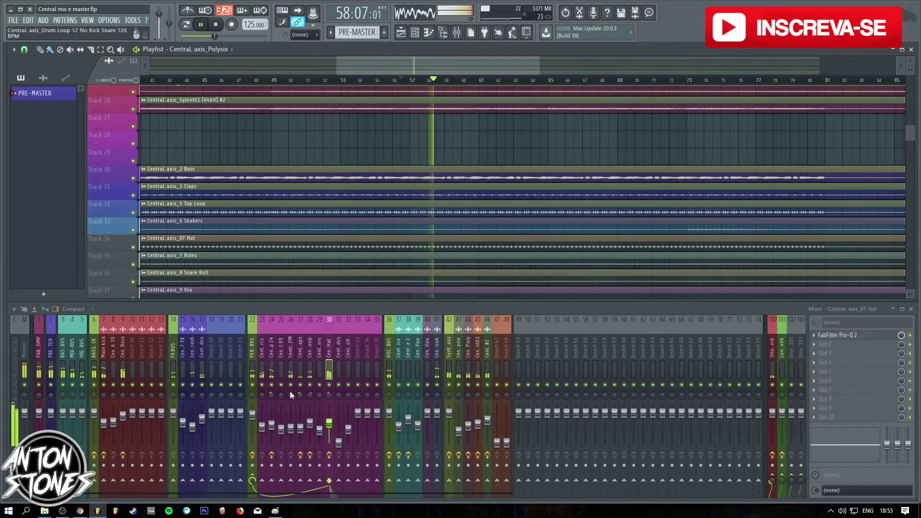
pyautogui.moveTo(290, 395); pyautogui.dragTo(262, 390)
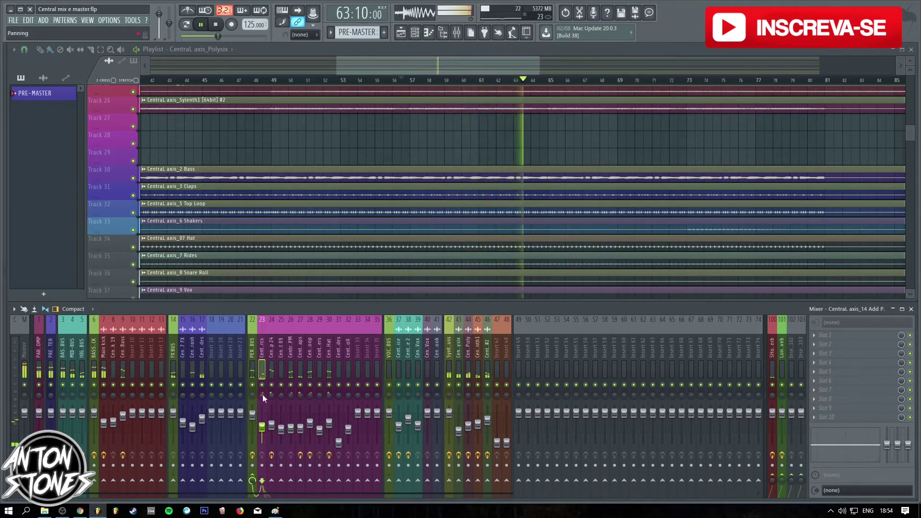
# Insert FabFilter Pro-Q 2 on Add Percs, apply a 72 dB/oct low cut at about 387 Hz, then stop playback and close it
pyautogui.click(818, 339)
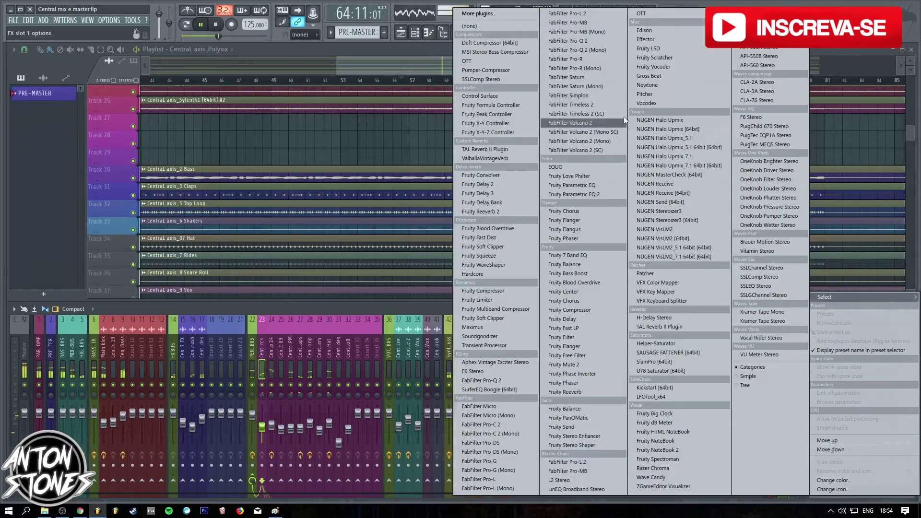
pyautogui.click(610, 36)
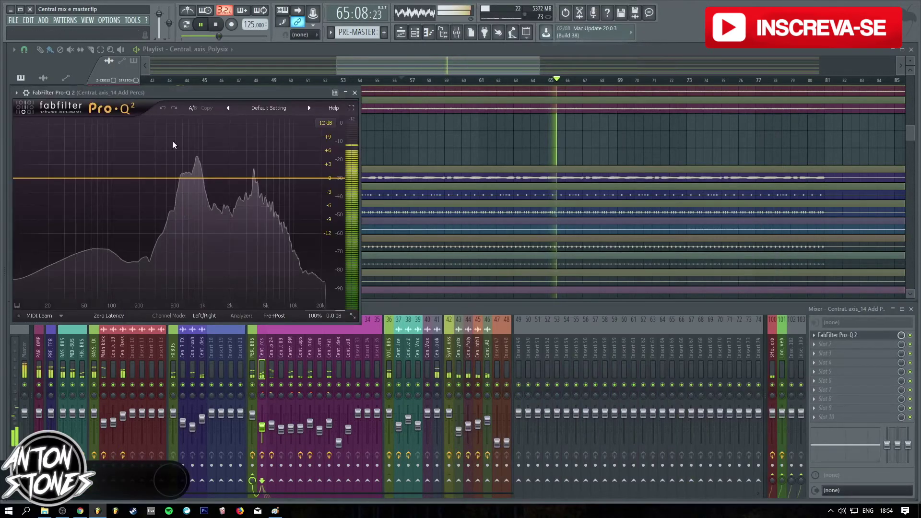
pyautogui.click(139, 180)
pyautogui.rightClick(140, 180)
pyautogui.moveTo(174, 197)
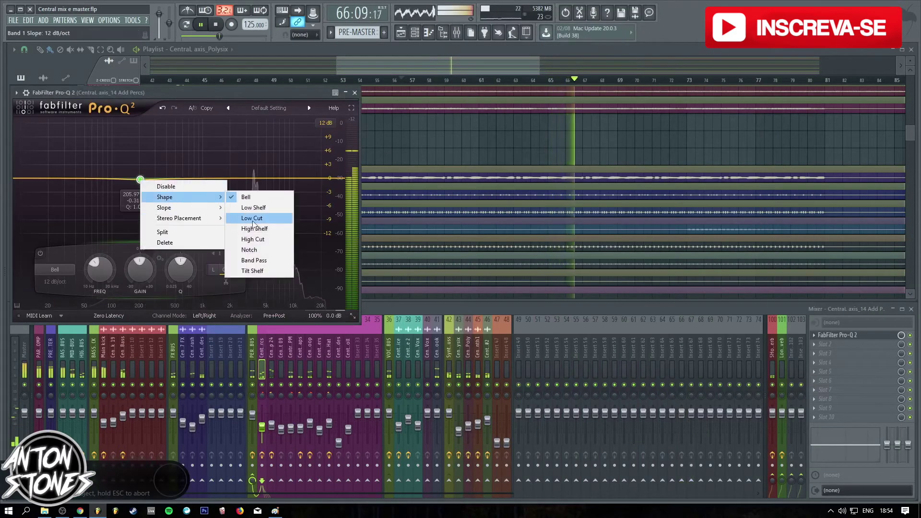
pyautogui.click(236, 220)
pyautogui.scroll(6, 146, 182)
pyautogui.moveTo(145, 180); pyautogui.dragTo(165, 178)
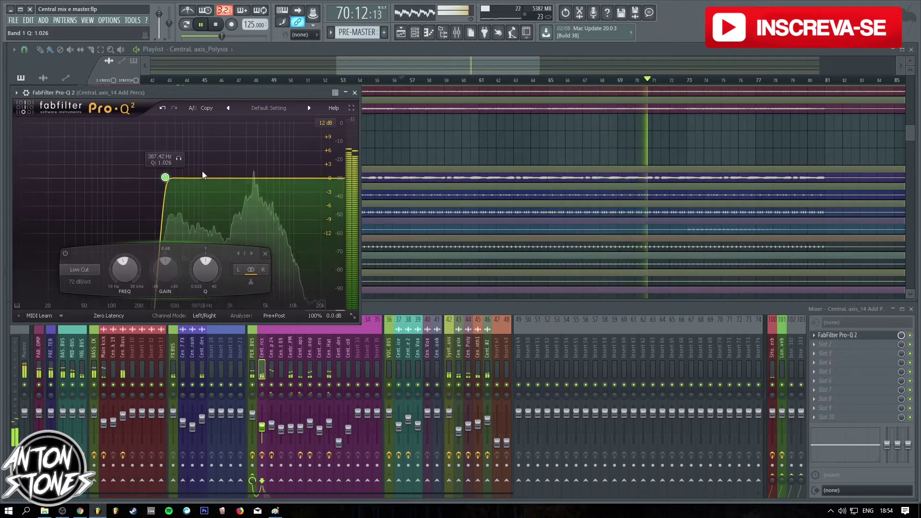
pyautogui.press('space')
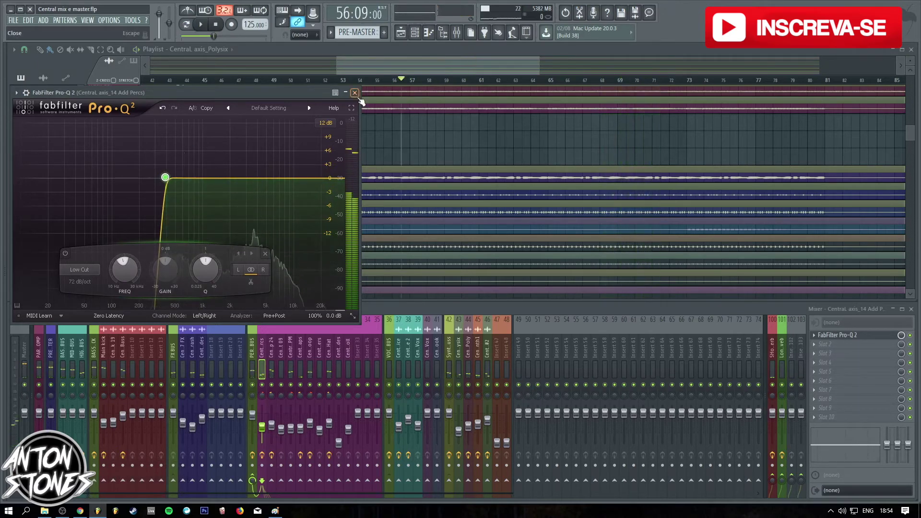
pyautogui.click(354, 93)
# Review the effect slots of the percussion mixer tracks, ending on PERC-BUS
pyautogui.moveTo(496, 257); pyautogui.dragTo(407, 203)
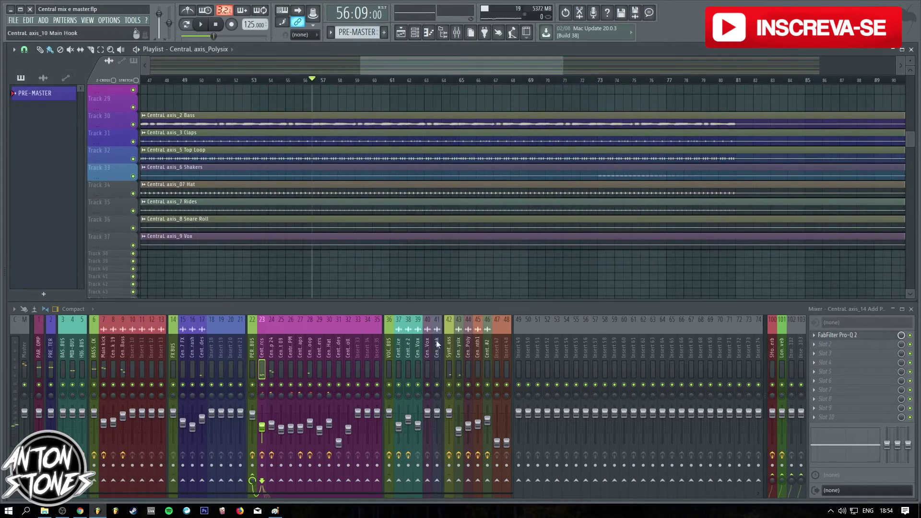
pyautogui.click(252, 347)
pyautogui.click(348, 343)
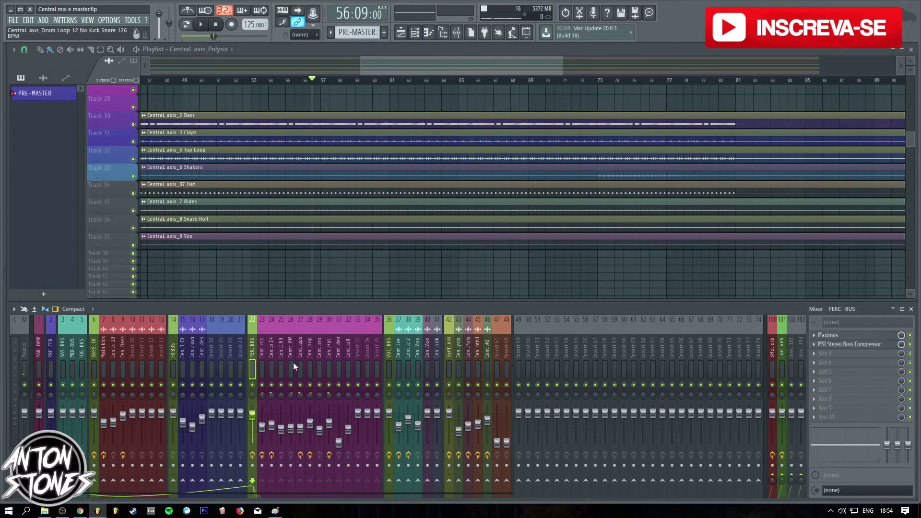
pyautogui.click(262, 346)
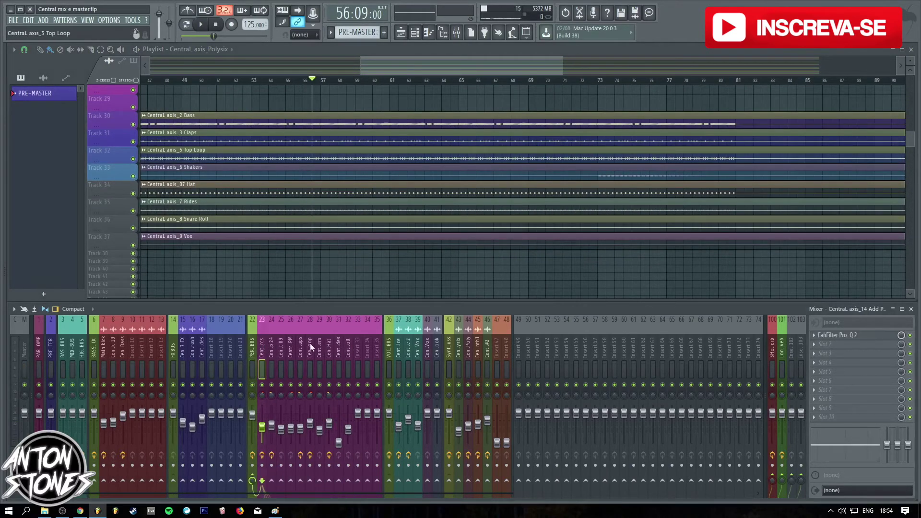
pyautogui.click(312, 343)
pyautogui.click(349, 346)
pyautogui.click(311, 346)
pyautogui.click(262, 347)
pyautogui.click(255, 347)
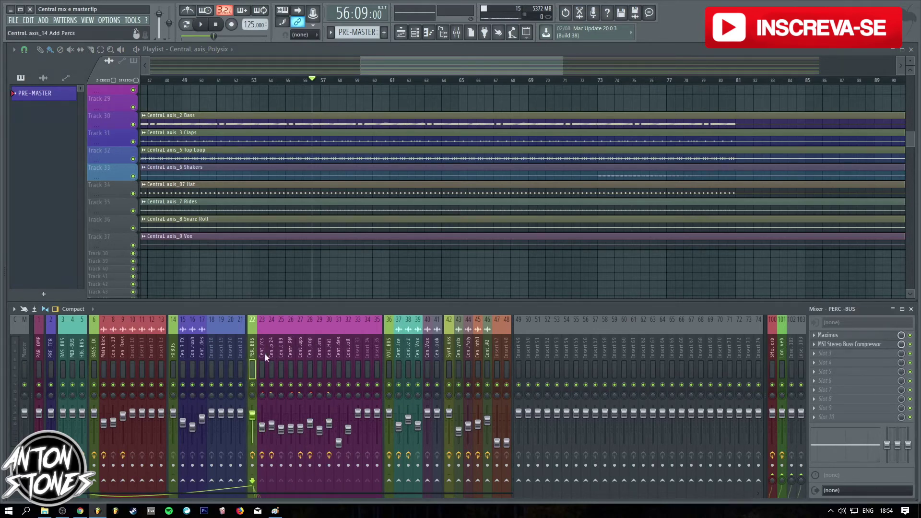
# Check the MSI Stereo Buss Compressor settings on PERC-BUS, close the plugin and keep the bus selected
pyautogui.click(888, 346)
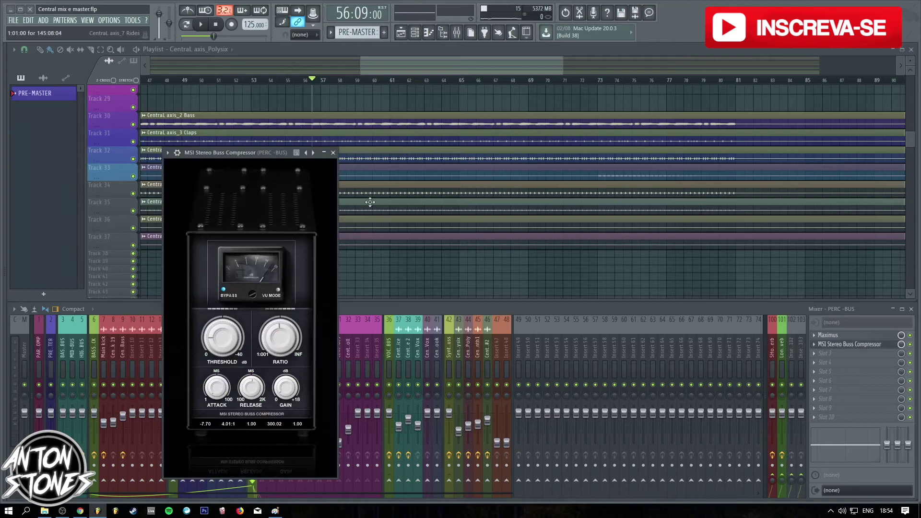
pyautogui.click(333, 153)
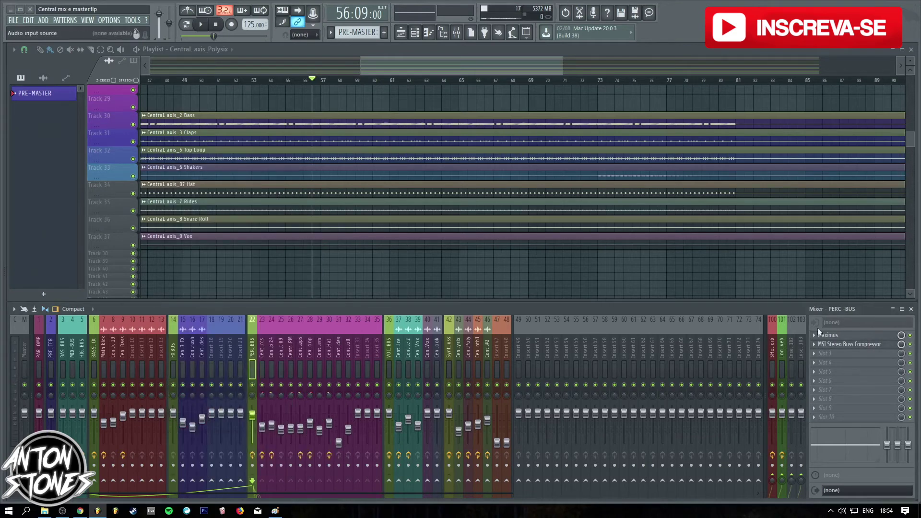
pyautogui.moveTo(773, 481); pyautogui.dragTo(773, 477)
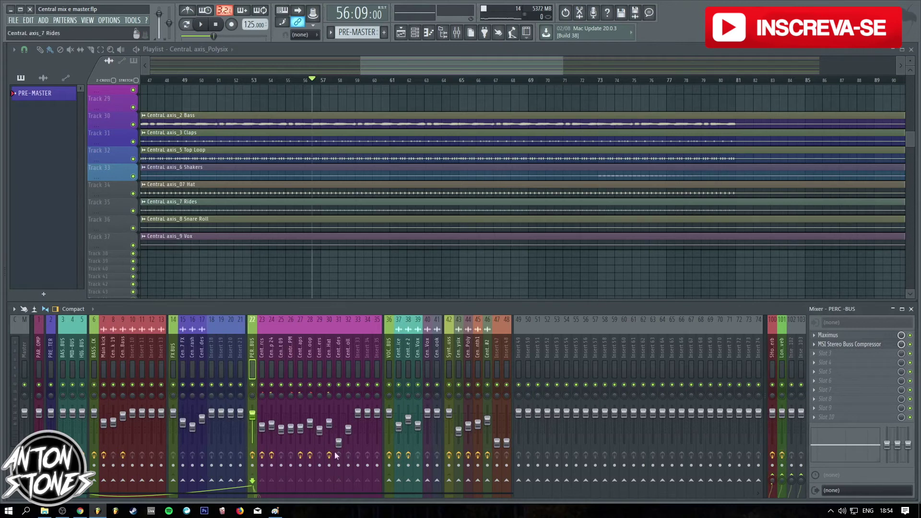
pyautogui.click(290, 350)
pyautogui.click(252, 353)
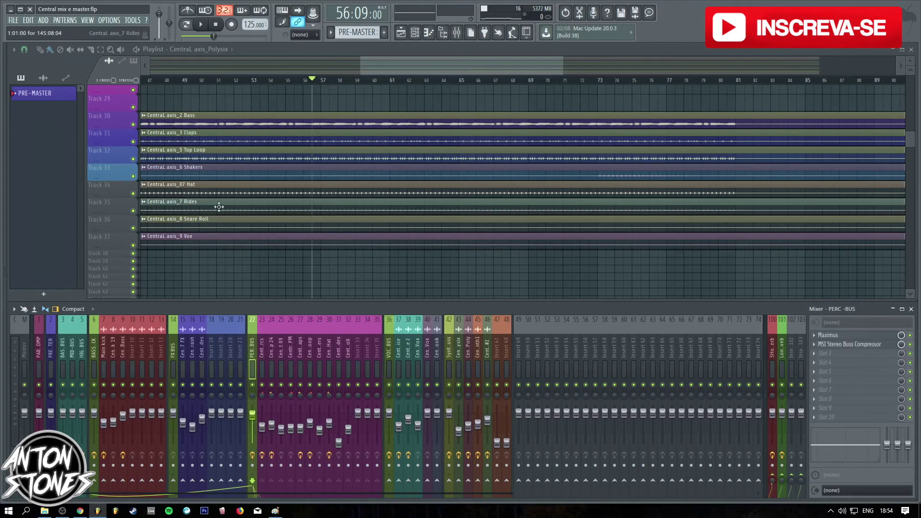
# Play the song, soloing the Add Percs track and mixer track 17 in turn, then stop playback
pyautogui.press('space')
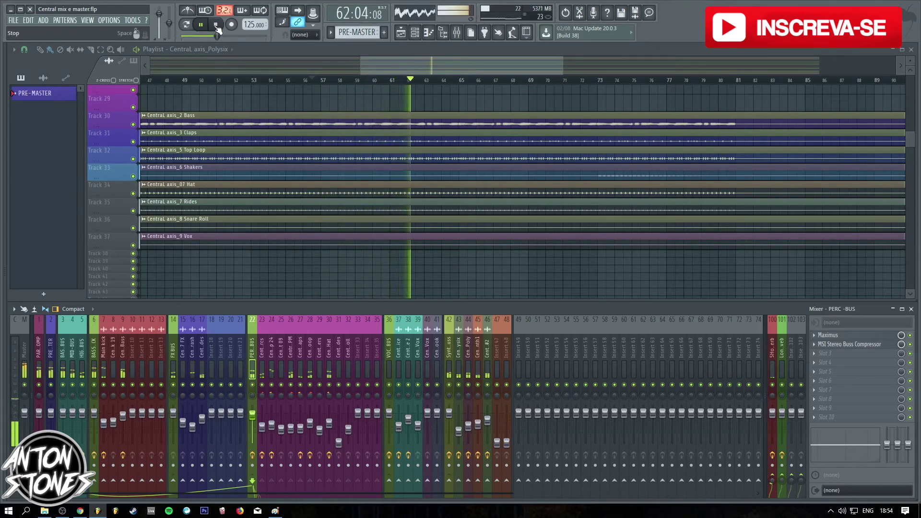
pyautogui.rightClick(263, 386)
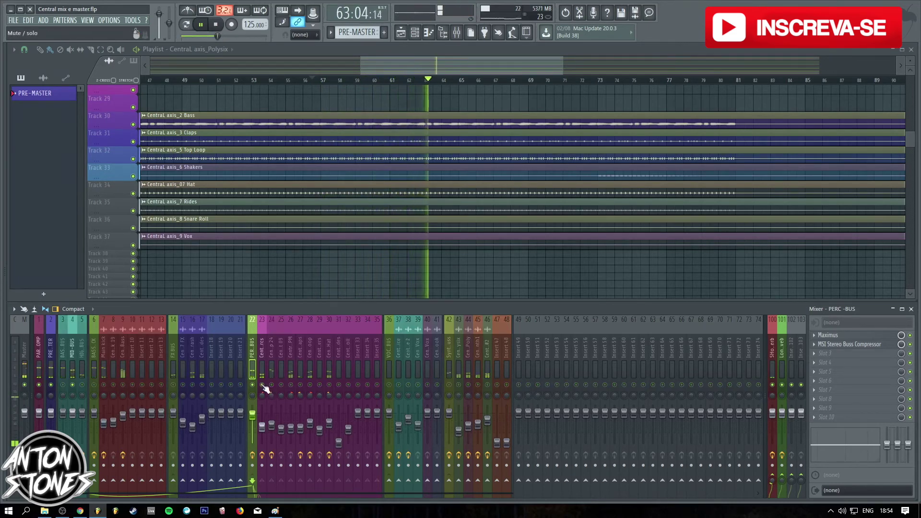
pyautogui.rightClick(202, 385)
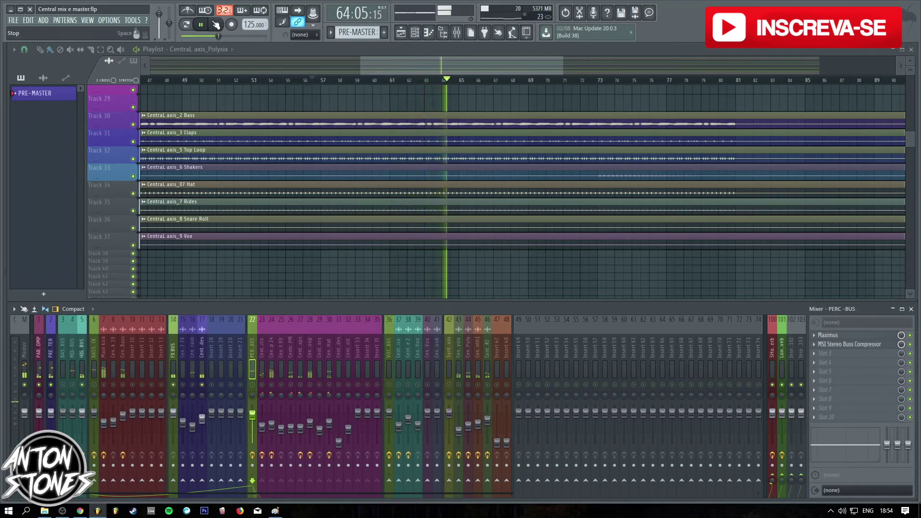
pyautogui.click(216, 25)
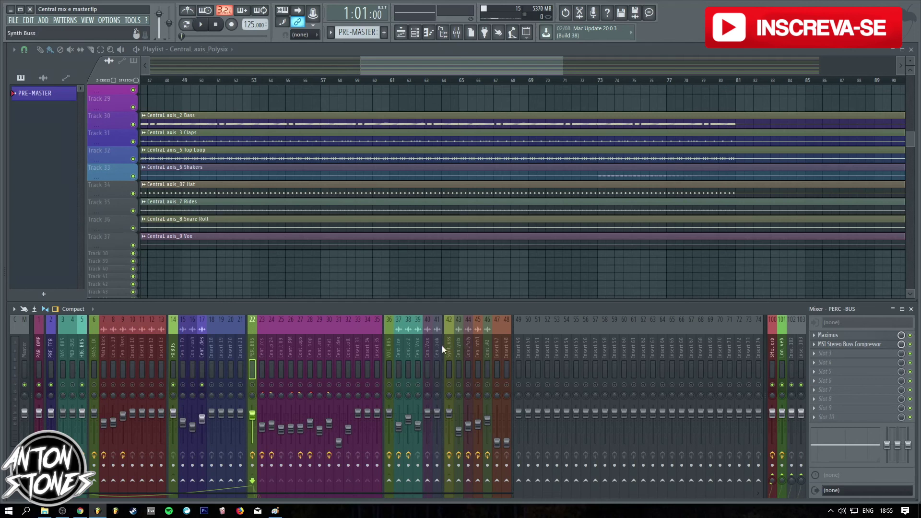
# Bring all mixer tracks back from solo and play the full mix from about bar 60
pyautogui.click(450, 386)
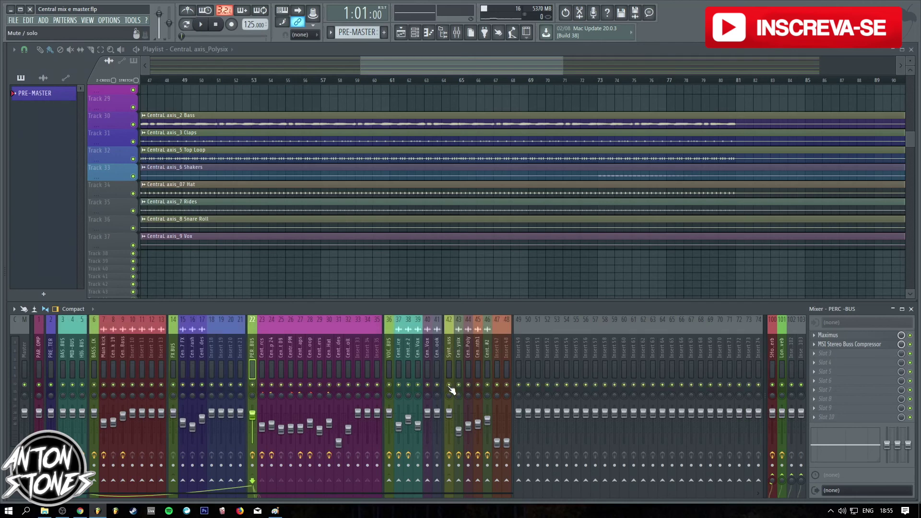
pyautogui.click(374, 81)
pyautogui.press('space')
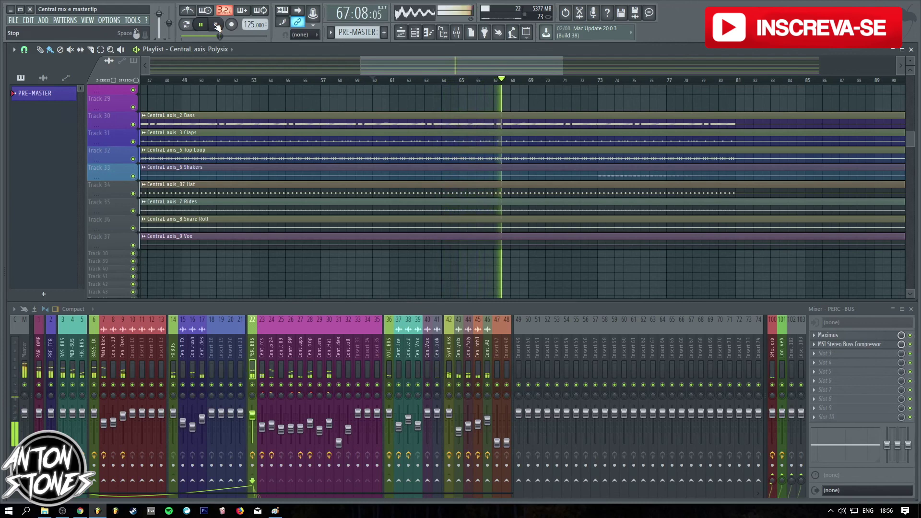
# Stop playback and save the project
pyautogui.click(217, 27)
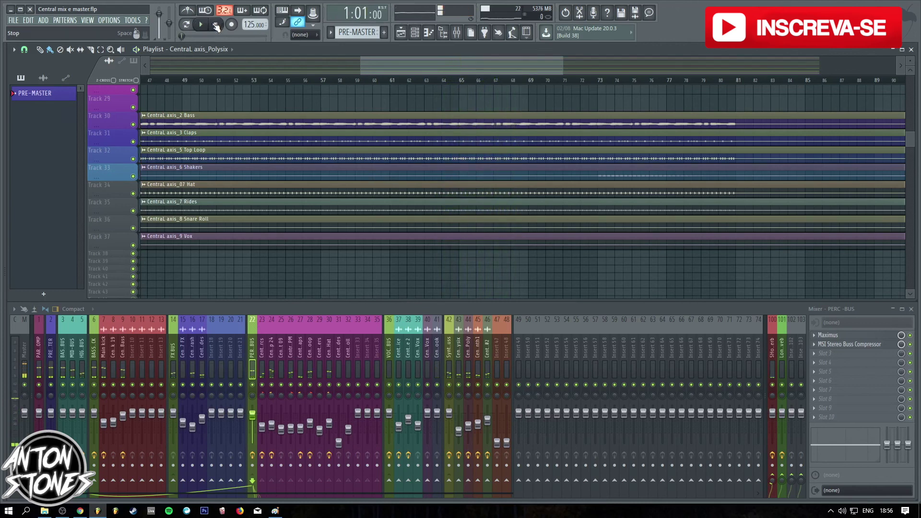
pyautogui.click(14, 20)
pyautogui.click(50, 64)
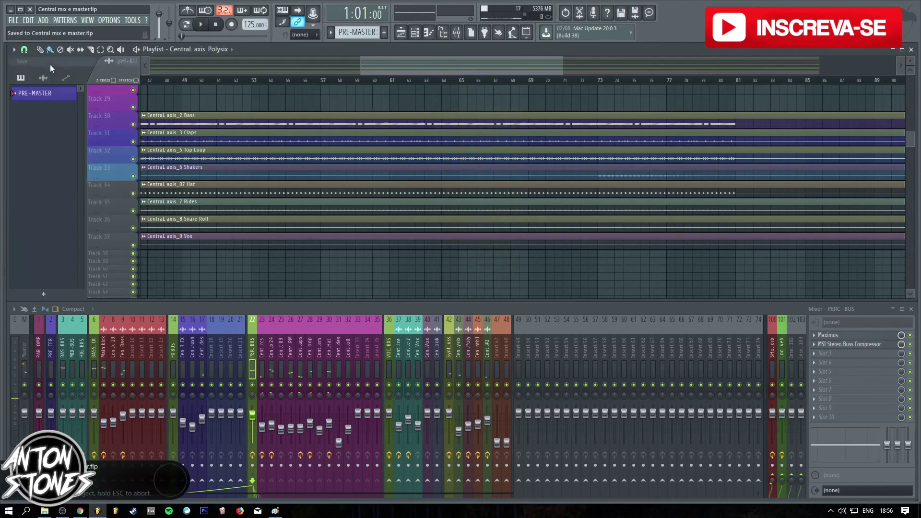